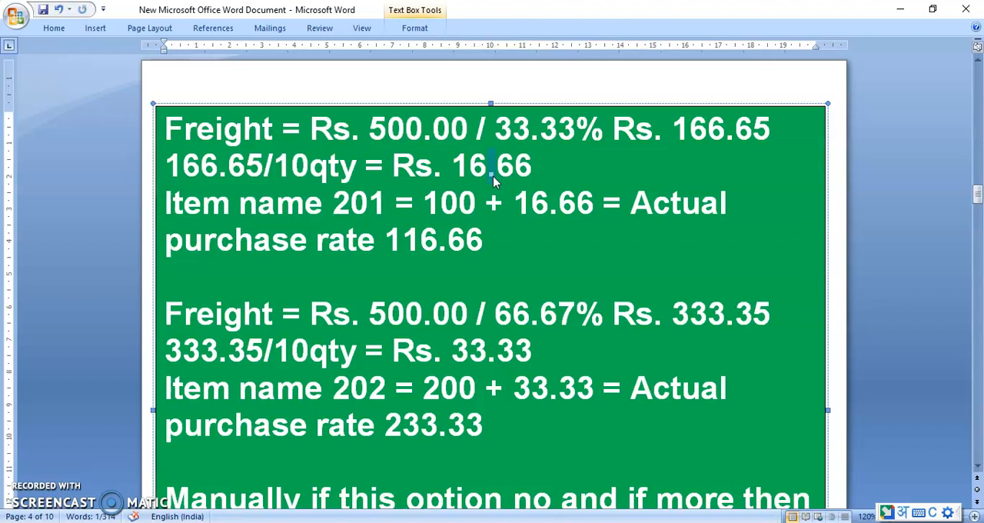
# Step: Examine the actual purchase rate calculation for item 201 in the freight notes
pyautogui.doubleClick(372, 204)
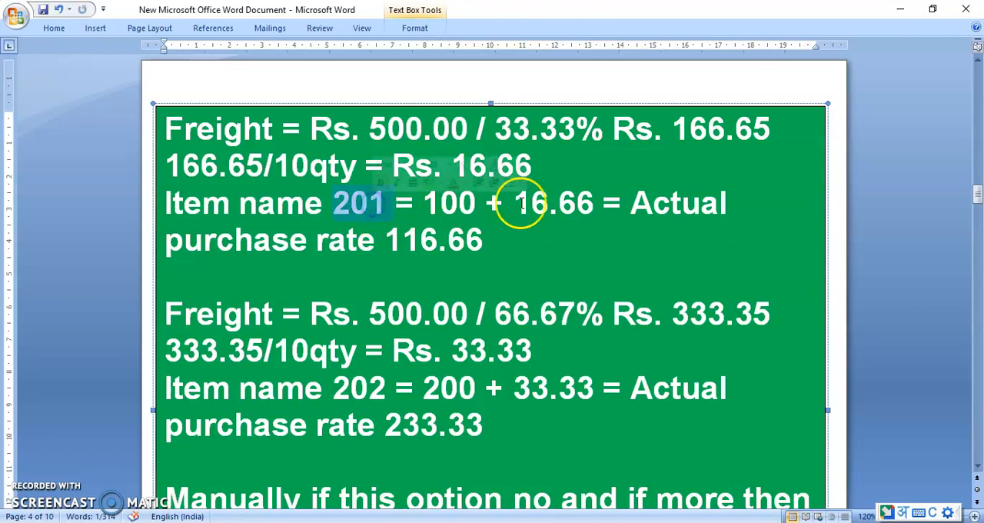
pyautogui.doubleClick(450, 204)
pyautogui.moveTo(515, 206); pyautogui.dragTo(538, 210)
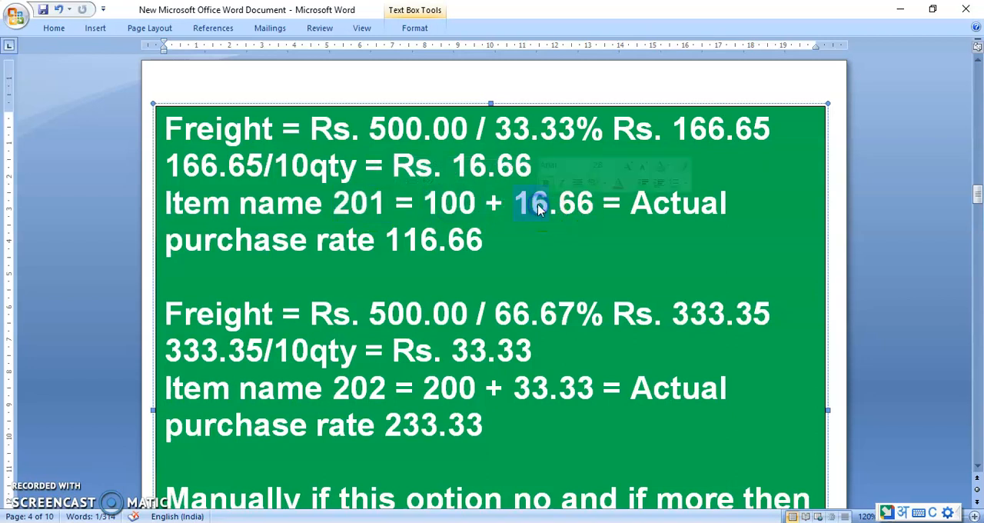
pyautogui.doubleClick(653, 206)
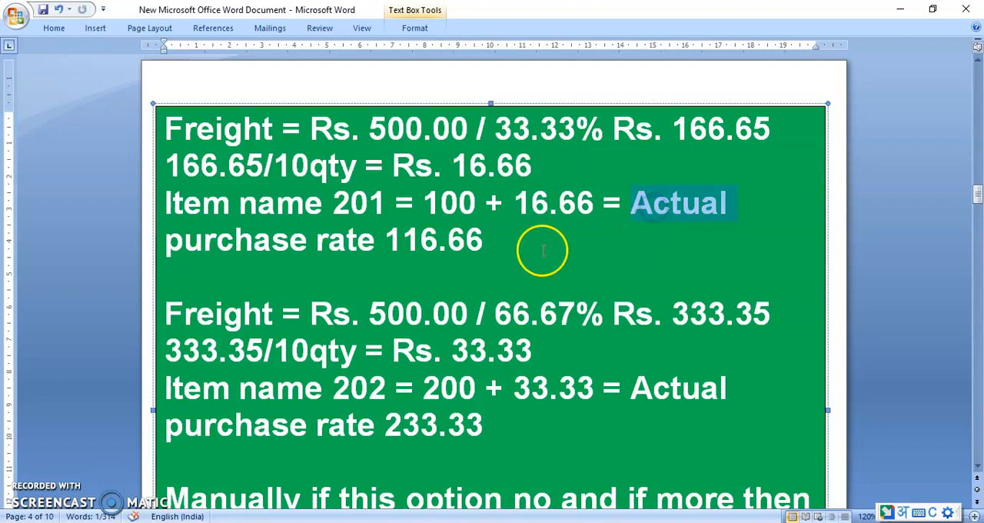
pyautogui.tripleClick(416, 246)
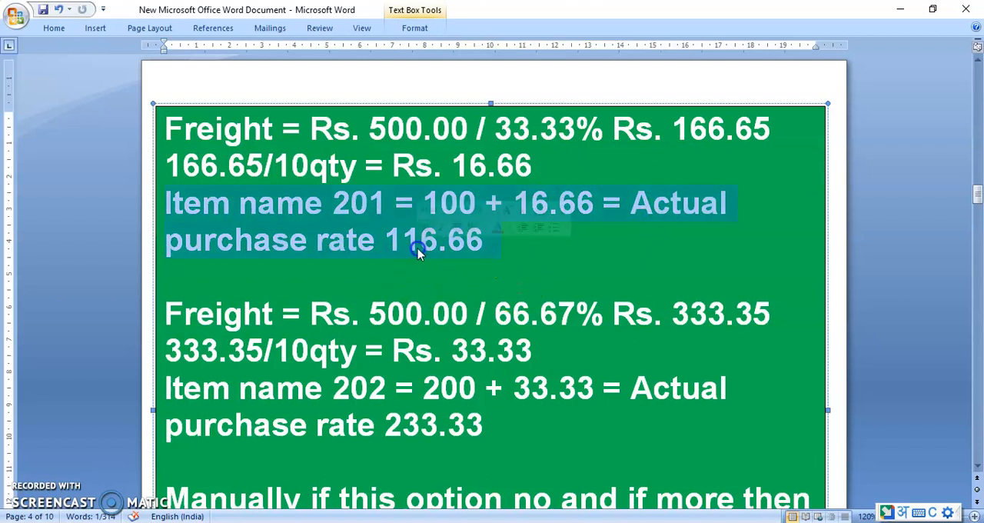
# Step: Examine how the 66.67% freight share and the freight per unit are worked out for item 202
pyautogui.click(978, 467)
pyautogui.click(977, 467)
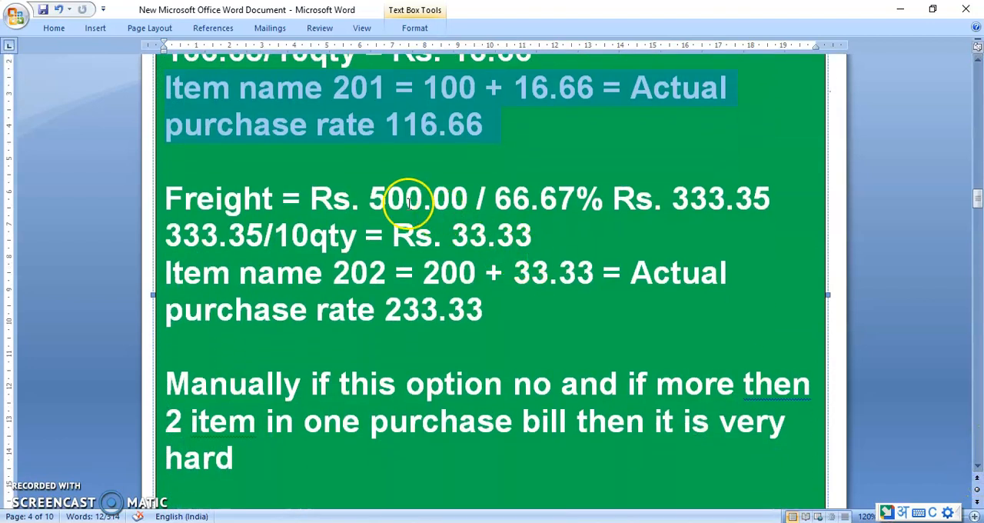
pyautogui.doubleClick(408, 201)
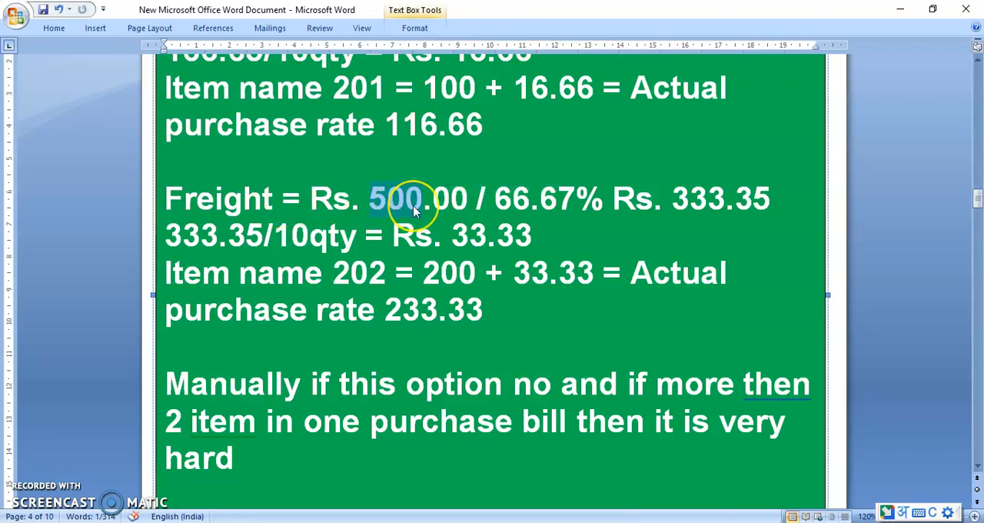
pyautogui.doubleClick(517, 205)
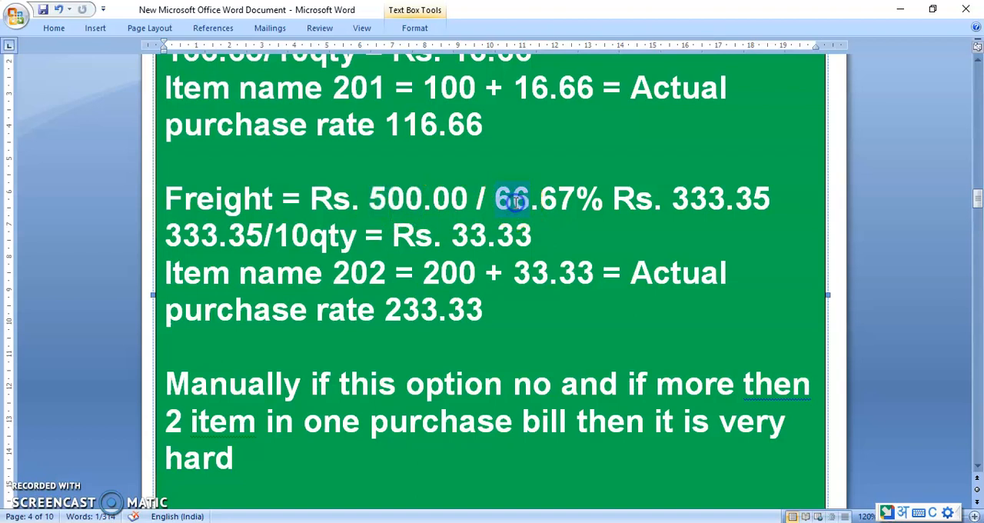
pyautogui.doubleClick(560, 201)
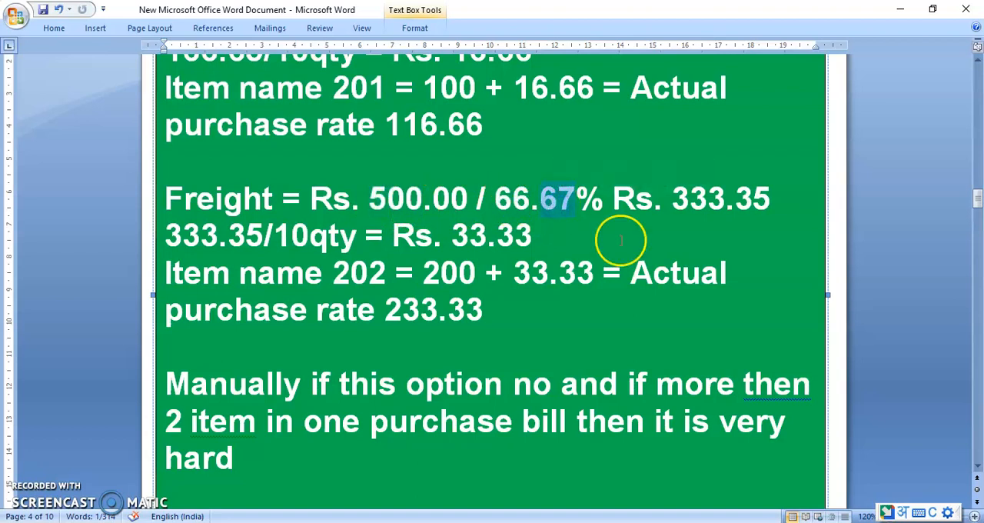
pyautogui.doubleClick(701, 201)
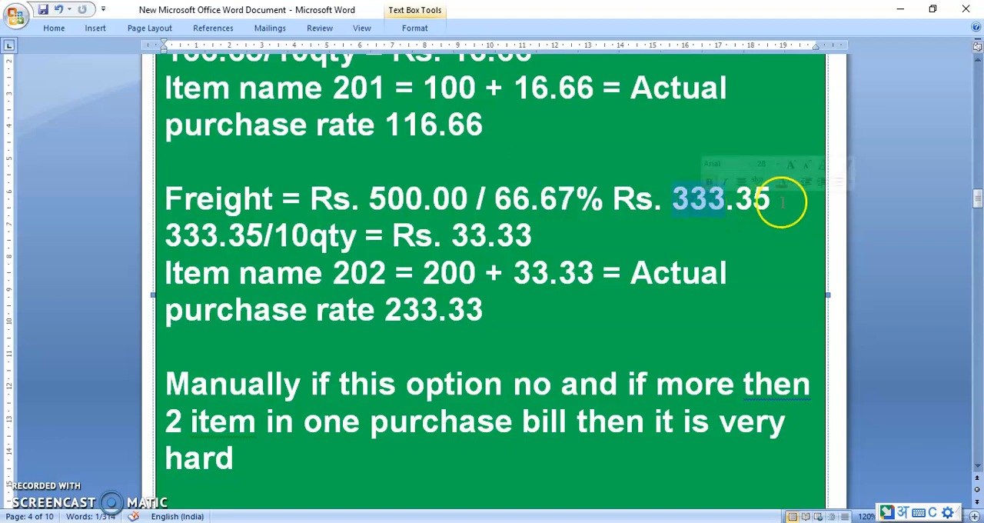
pyautogui.doubleClick(756, 201)
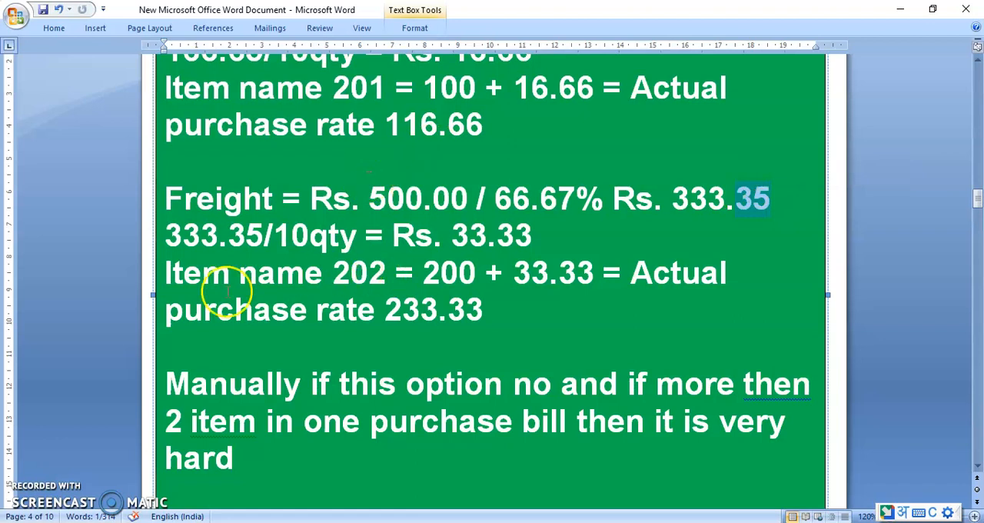
pyautogui.doubleClick(186, 235)
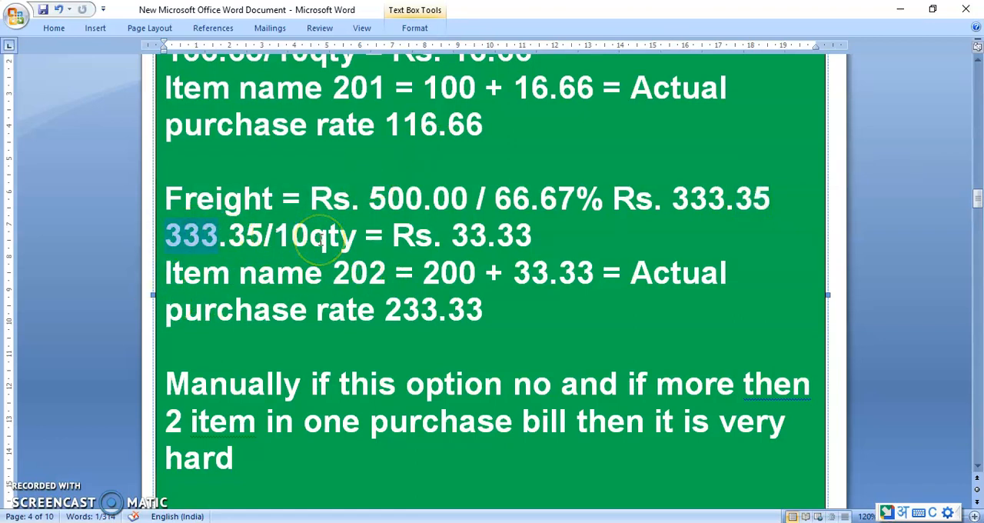
pyautogui.doubleClick(321, 239)
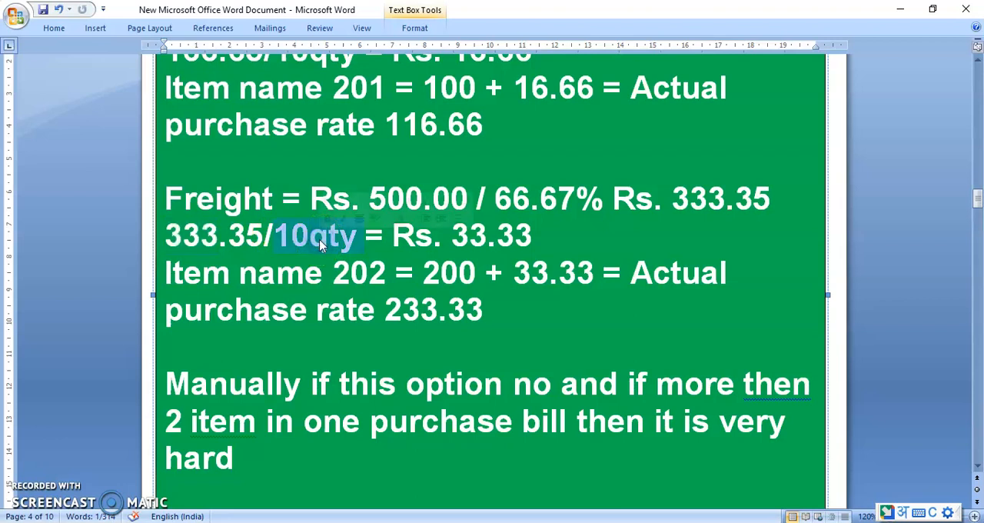
pyautogui.doubleClick(464, 239)
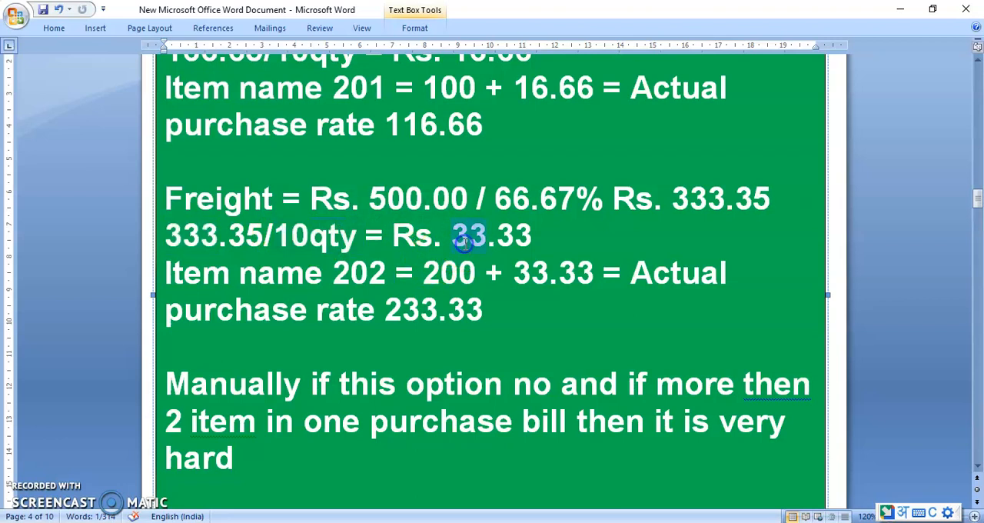
pyautogui.doubleClick(517, 241)
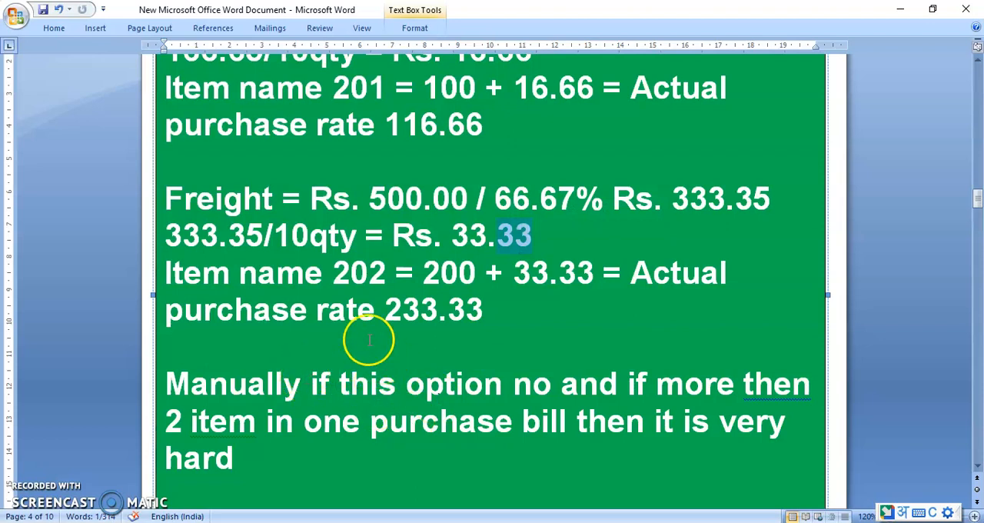
# Step: Examine item 202's actual purchase rate calculation and the closing notes on manual versus automatic allocation in Tally
pyautogui.doubleClick(360, 278)
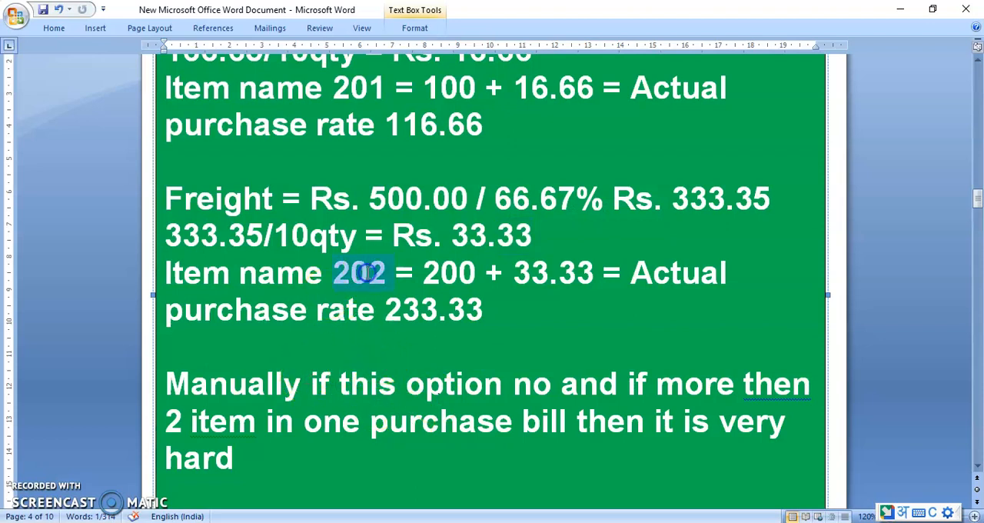
pyautogui.doubleClick(443, 276)
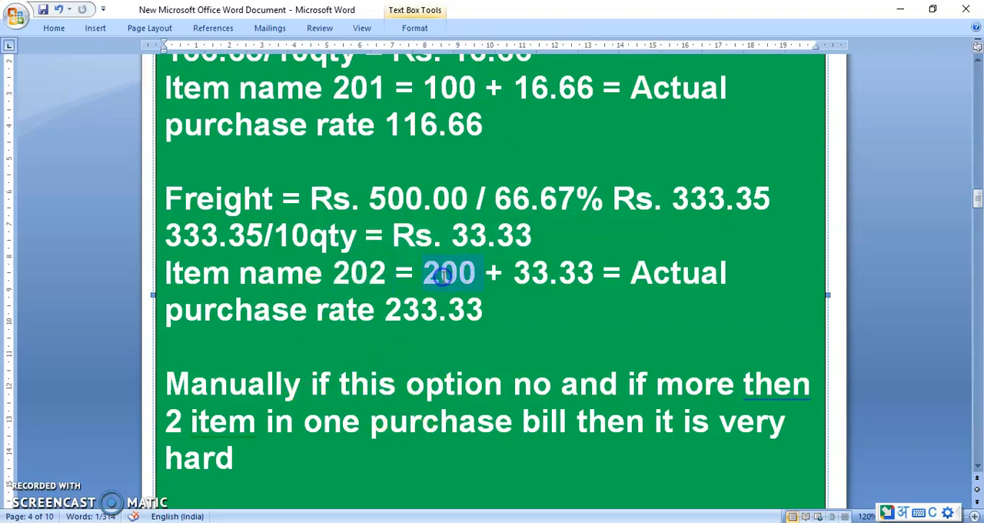
pyautogui.click(544, 280)
pyautogui.doubleClick(545, 282)
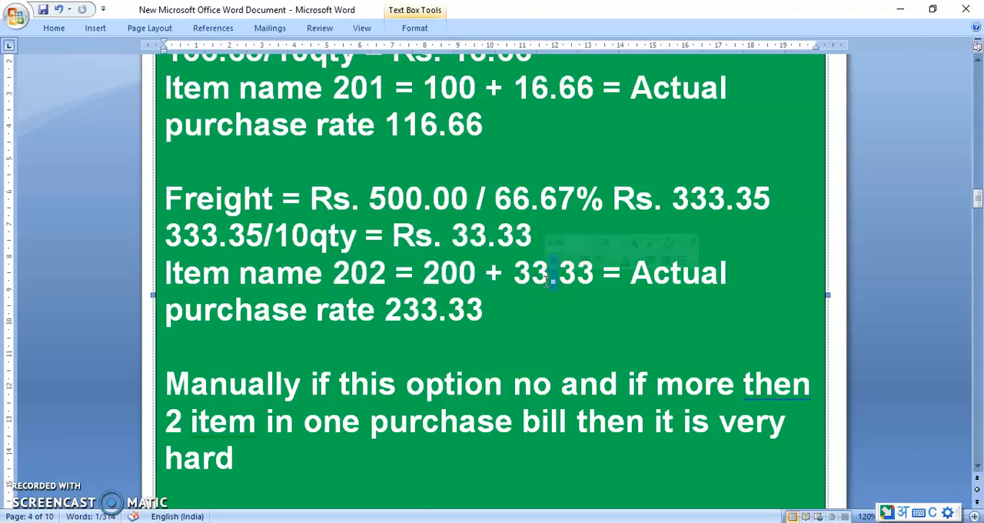
pyautogui.click(406, 312)
pyautogui.doubleClick(406, 312)
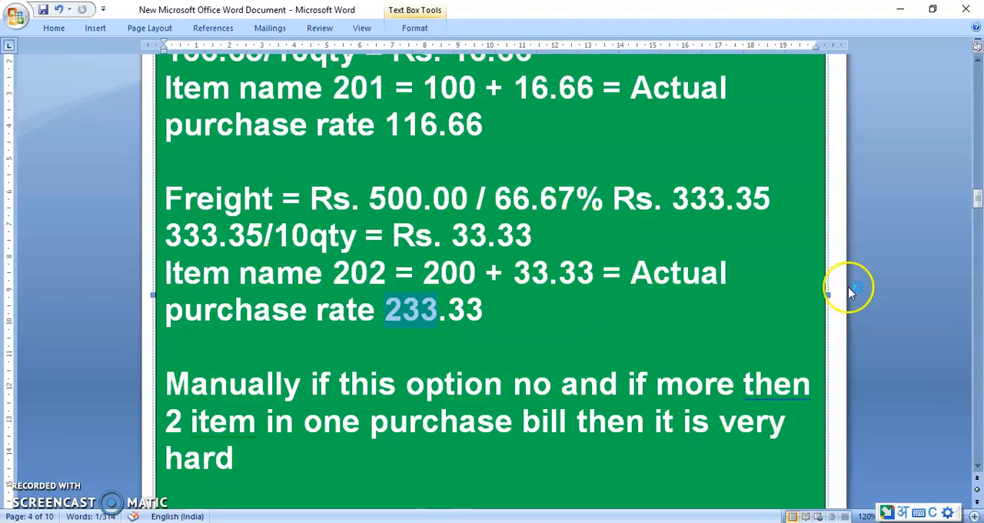
pyautogui.click(975, 469)
pyautogui.click(975, 469)
pyautogui.click(975, 469)
pyautogui.click(975, 469)
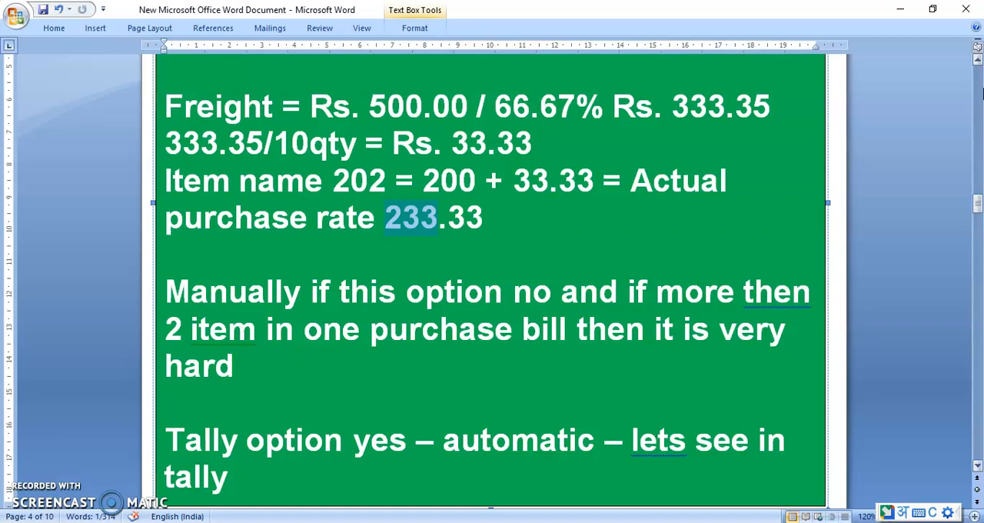
# Step: Switch to Tally.ERP 9 at the Gateway of Tally and dismiss the transliteration suggestions
pyautogui.hotkey('alt', 'Tab')
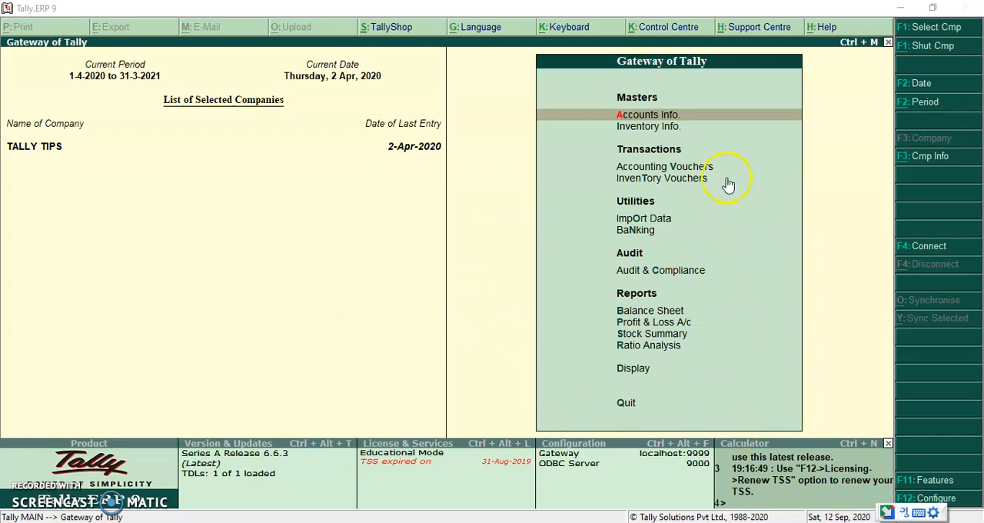
pyautogui.click(461, 276)
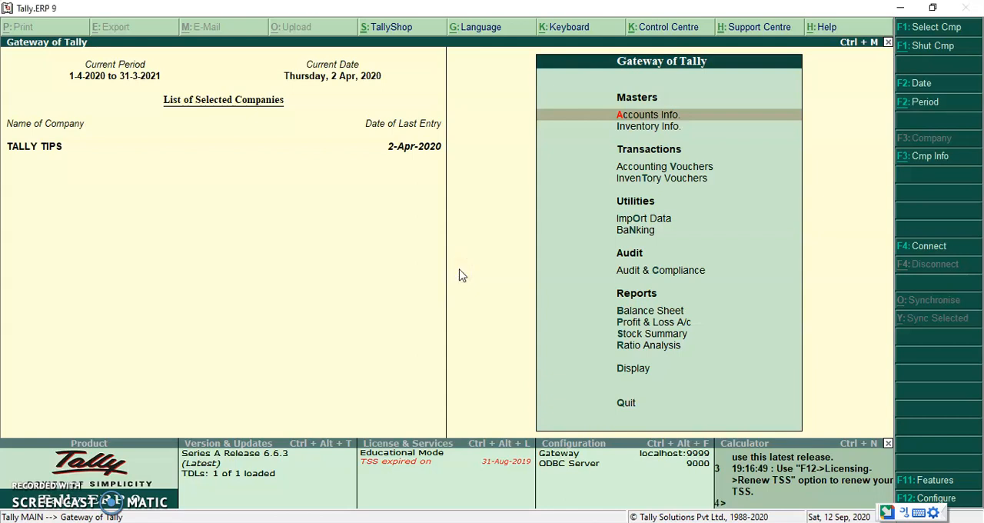
pyautogui.write('a')
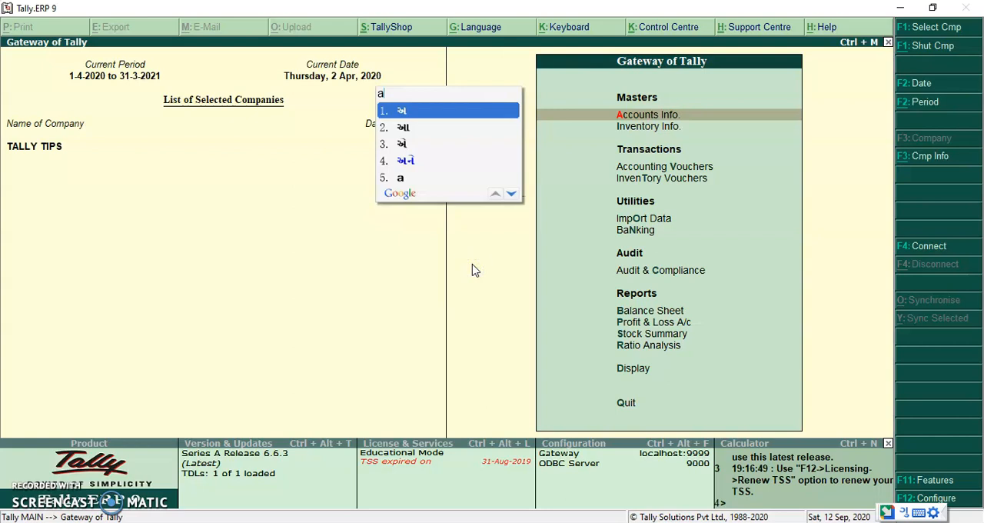
pyautogui.press('Escape')
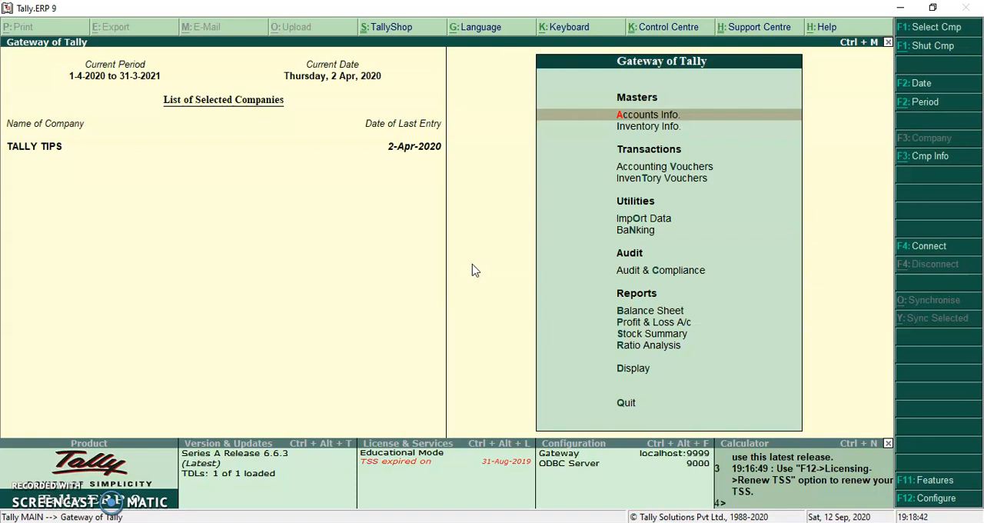
# Step: Open the Freight Inward ledger for alteration from the single-ledger accounts masters
pyautogui.press('Return')
pyautogui.press('Down')
pyautogui.press('Return')
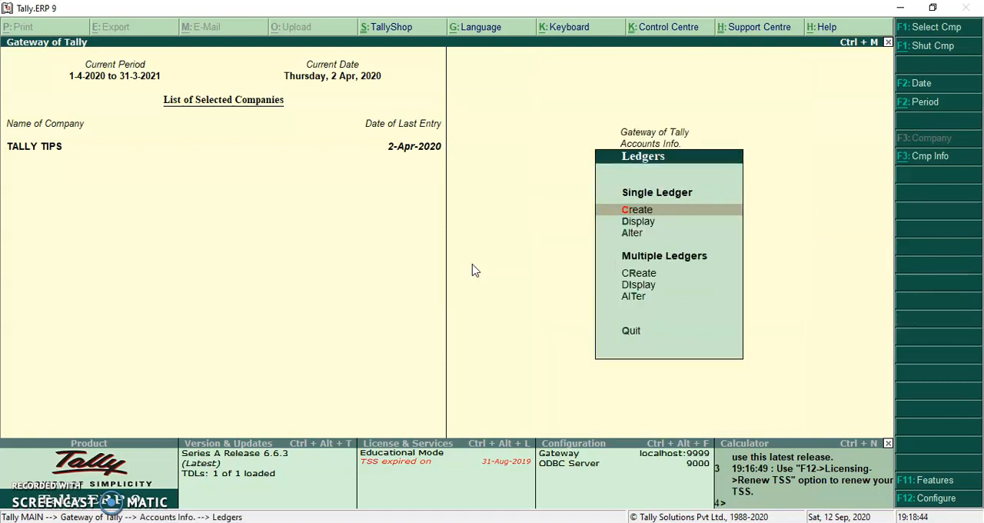
pyautogui.press('Down')
pyautogui.press('Down')
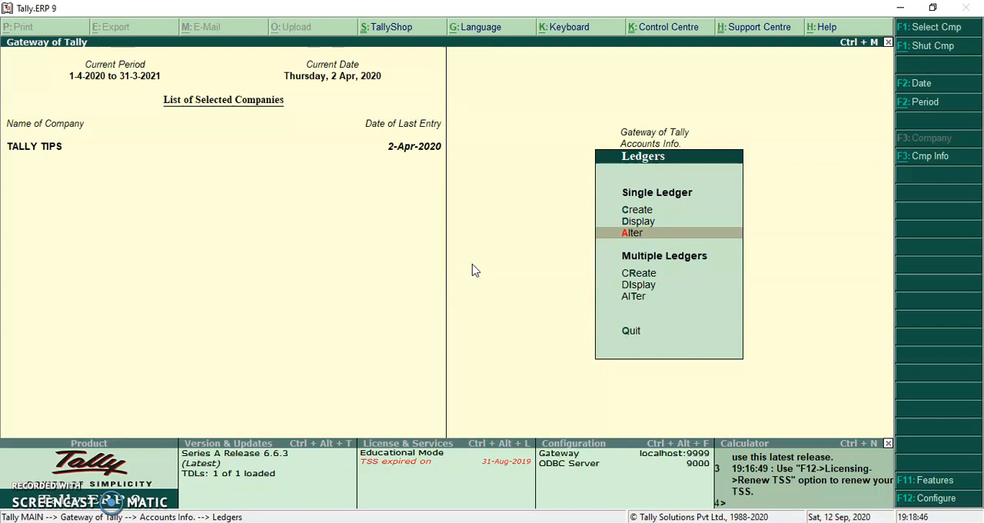
pyautogui.press('Return')
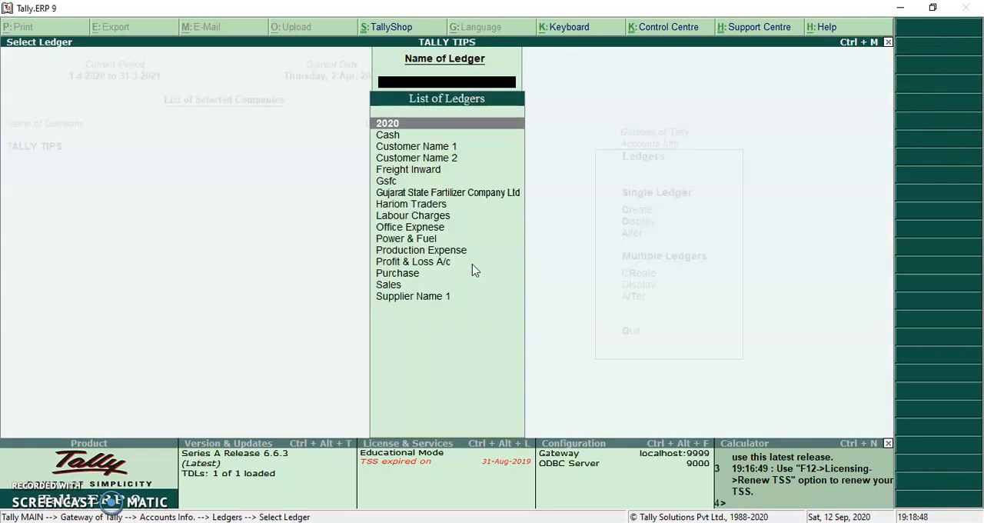
pyautogui.write('fr')
pyautogui.press('Return')
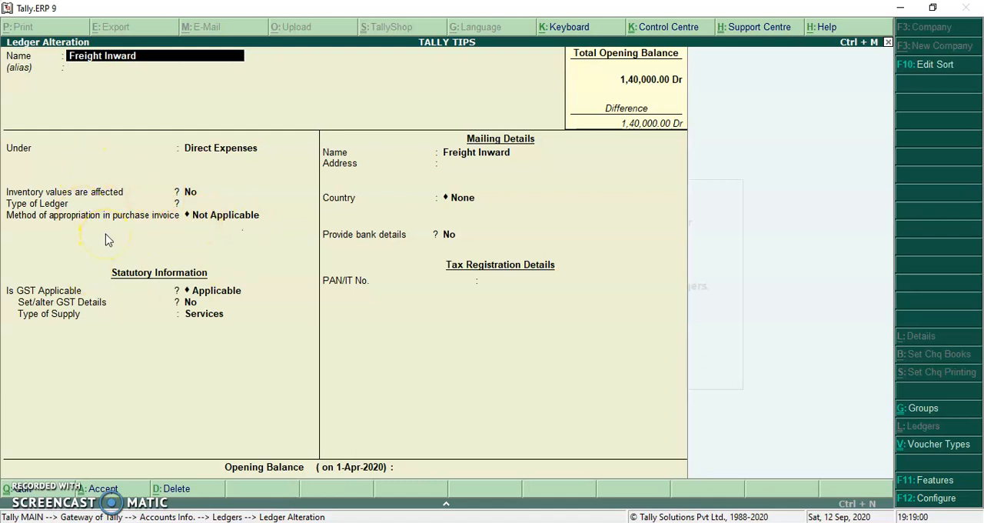
# Step: Check the ledger configuration option "Allow method of appropriation (used in purchase invoice)" and return to the Freight Inward ledger
pyautogui.click(923, 499)
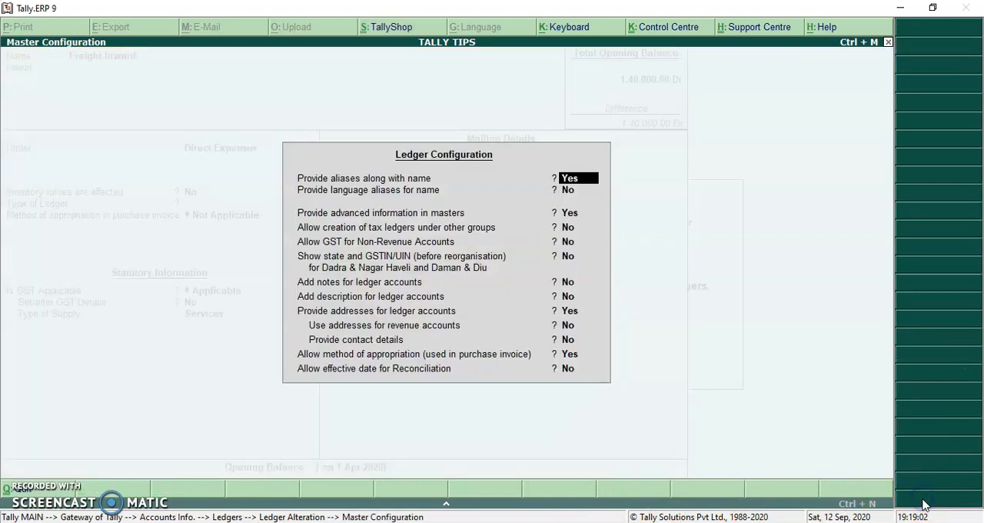
pyautogui.click(567, 356)
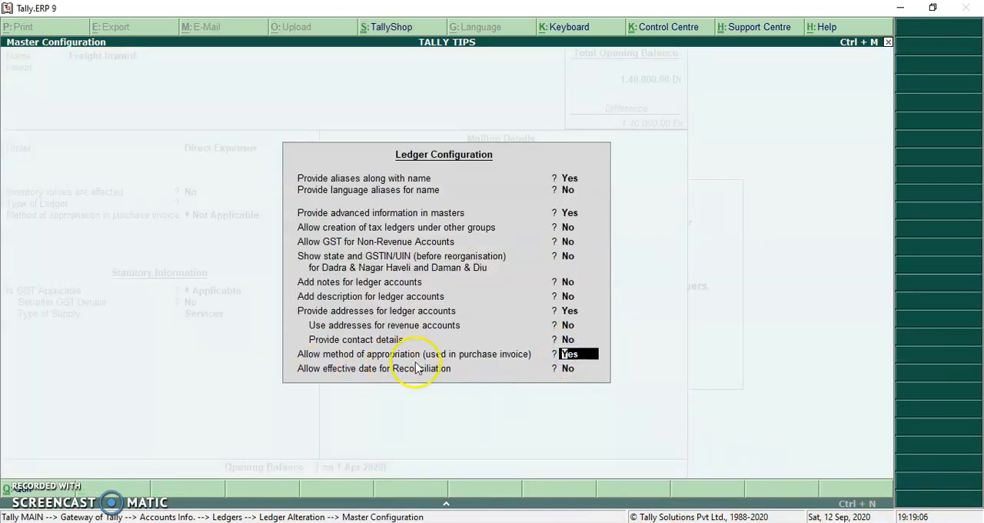
pyautogui.click(562, 366)
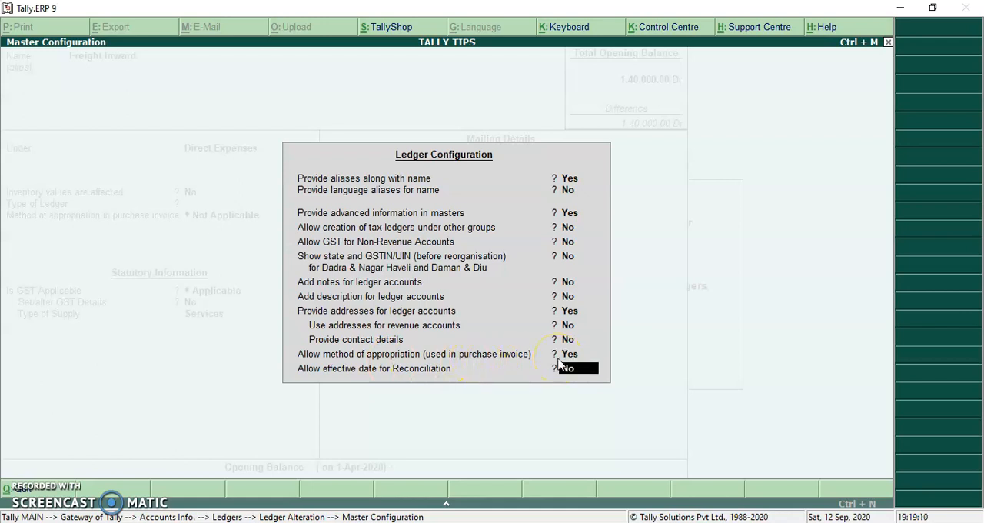
pyautogui.press('Return')
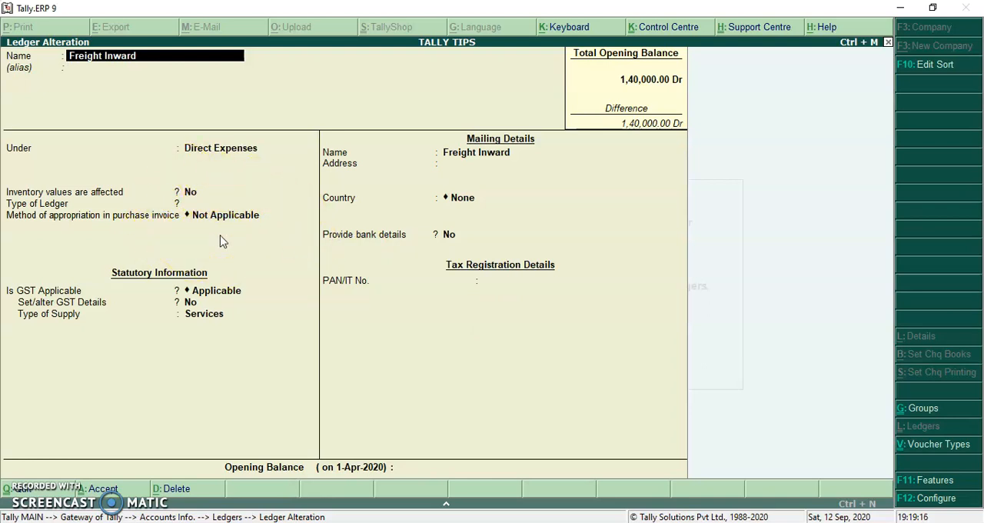
# Step: Keep Freight Inward's type of ledger and method of appropriation in purchase invoice as Not Applicable, and save the ledger
pyautogui.press('Return')
pyautogui.press('Return')
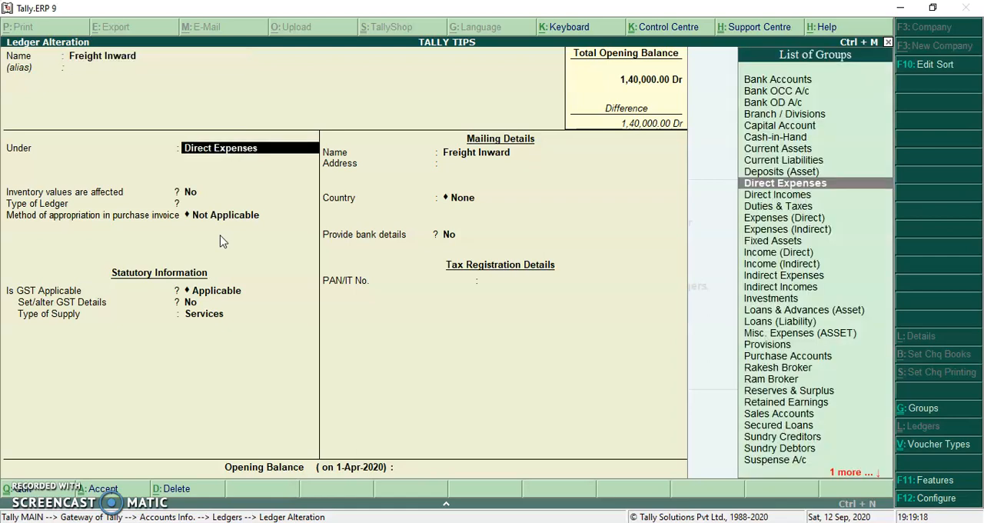
pyautogui.press('Return')
pyautogui.press('Return')
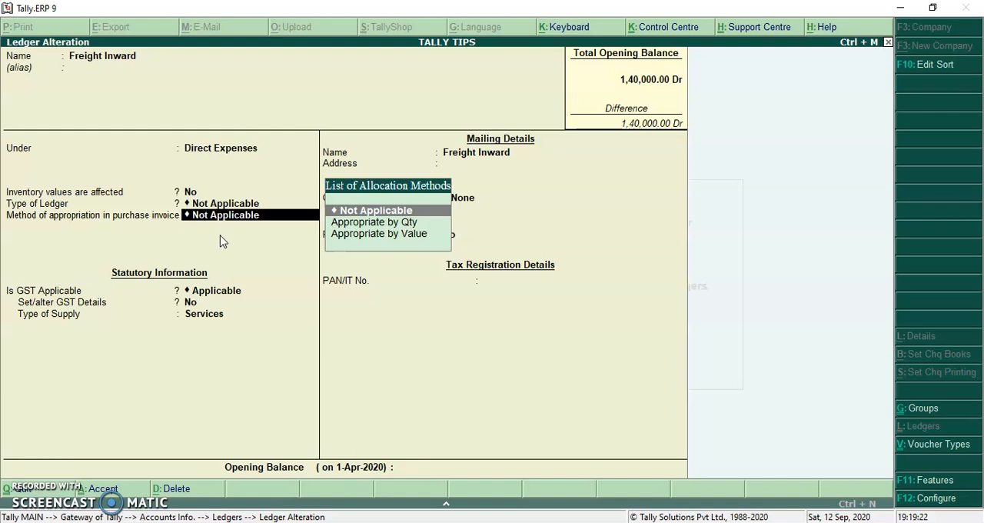
pyautogui.press('Return')
pyautogui.press('Return')
pyautogui.press('Return')
pyautogui.press('Return')
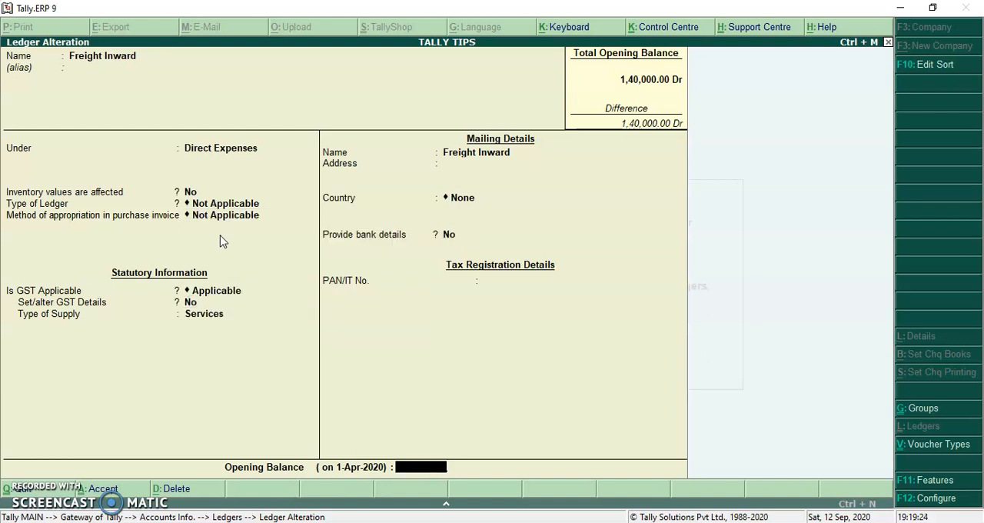
pyautogui.press('Return')
pyautogui.press('Return')
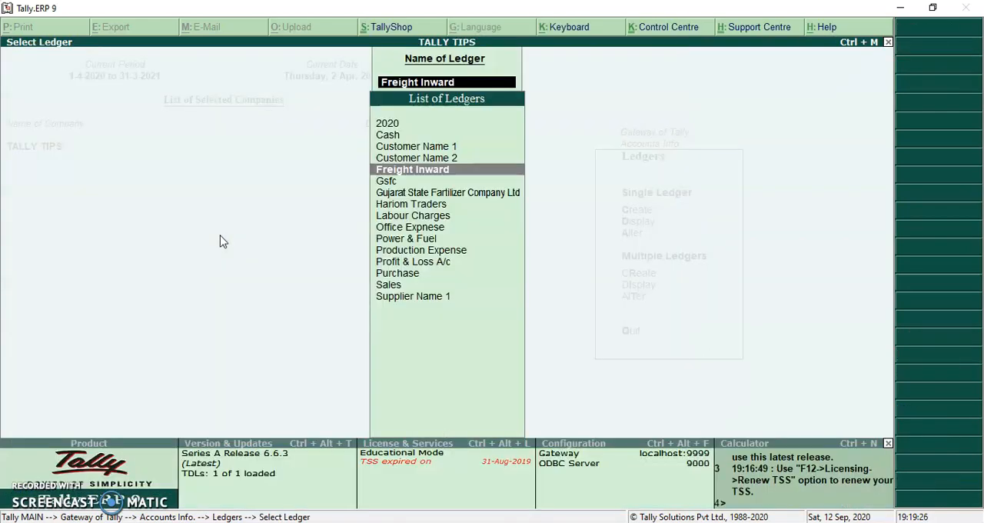
# Step: Leave the ledger selection and start an accounting voucher dated 2-Apr-2020 with reference number 1
pyautogui.press('Escape')
pyautogui.press('Escape')
pyautogui.press('Escape')
pyautogui.press('v')
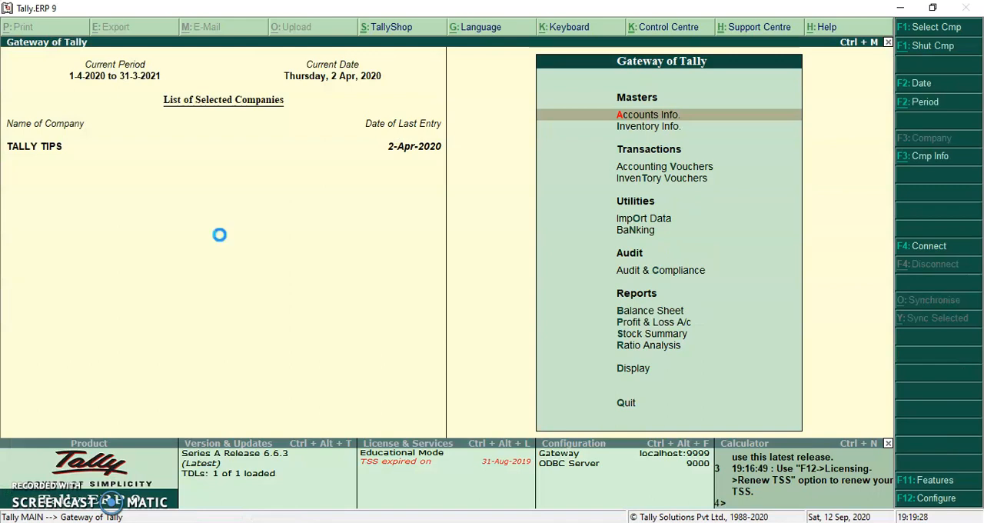
pyautogui.press('Return')
pyautogui.press('Return')
pyautogui.press('BackSpace')
pyautogui.write('1')
pyautogui.press('Return')
pyautogui.press('Return')
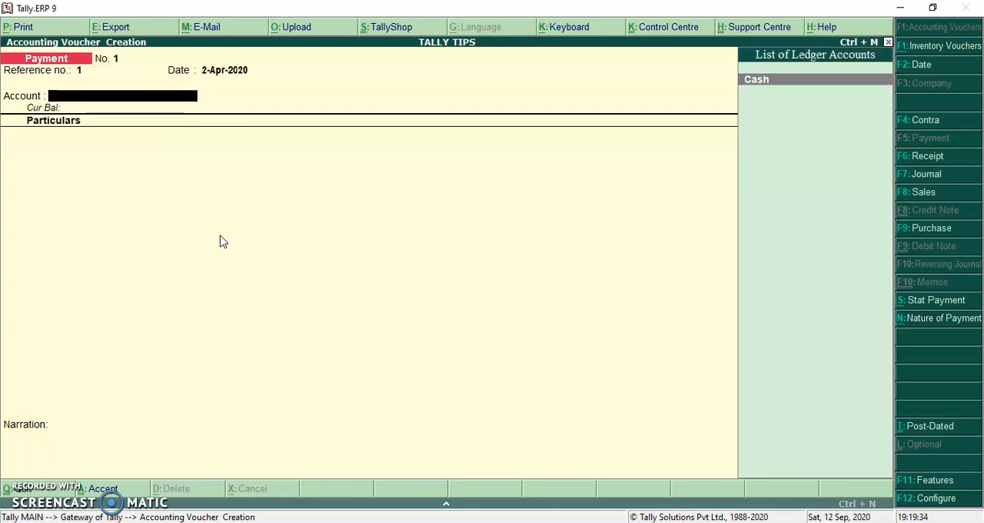
# Step: Change the voucher to a Purchase with supplier invoice no. 1 and choose Supplier Name 1 as the party, keeping the default party details
pyautogui.press('F9')
pyautogui.press('Return')
pyautogui.press('Return')
pyautogui.press('Return')
pyautogui.press('Down')
pyautogui.press('Down')
pyautogui.press('Down')
pyautogui.press('Down')
pyautogui.press('Down')
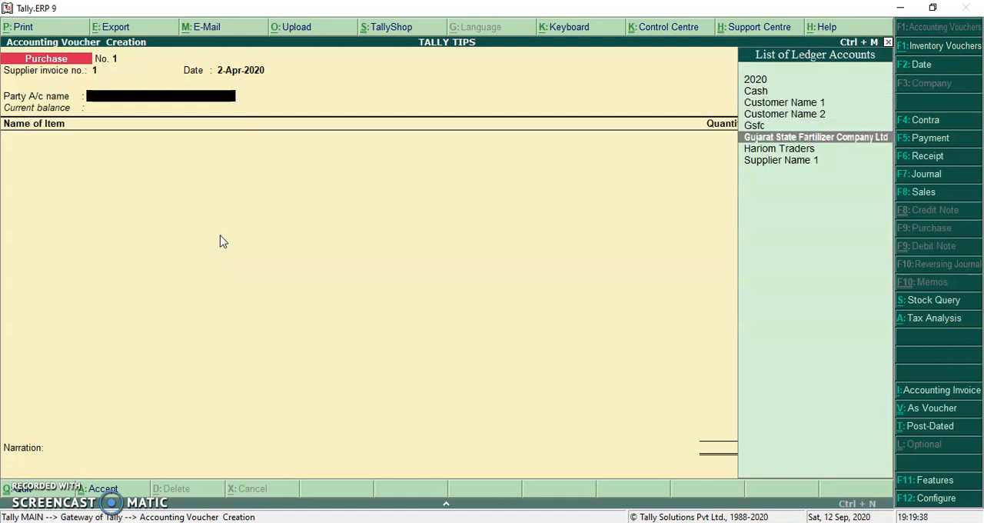
pyautogui.press('Return')
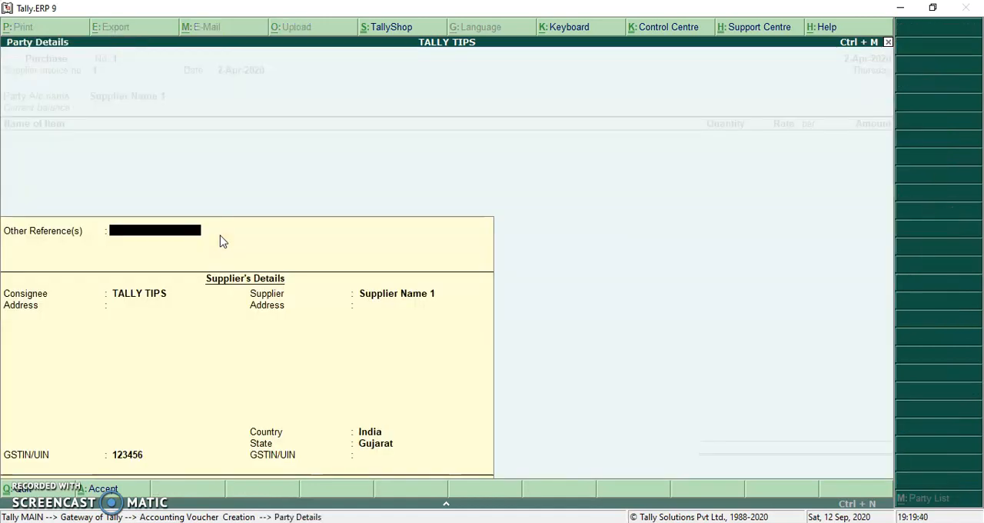
pyautogui.press('Return')
# Step: Add Item Name 201 to the purchase with quantity 10 nos at a rate of 100, allocated to the Purchase ledger
pyautogui.write('I')
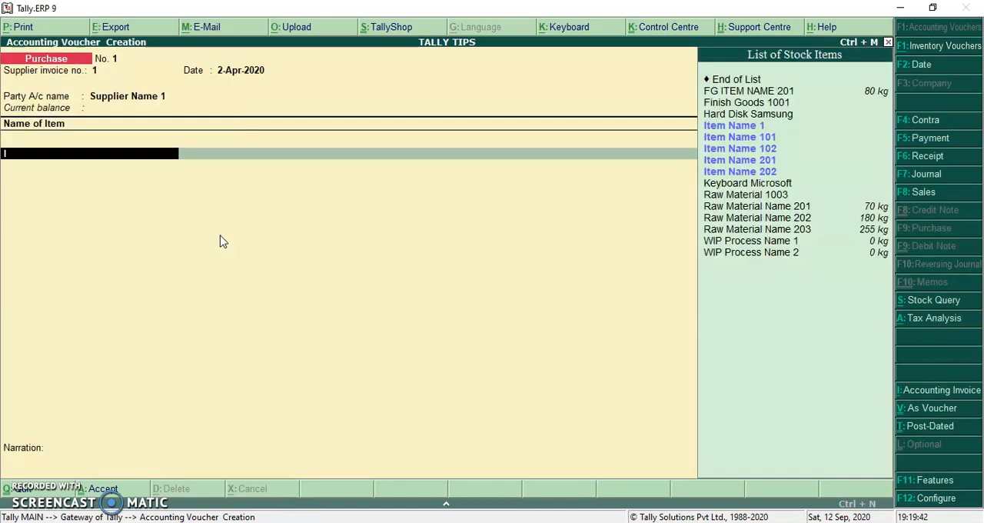
pyautogui.write('te')
pyautogui.press('Down')
pyautogui.press('Down')
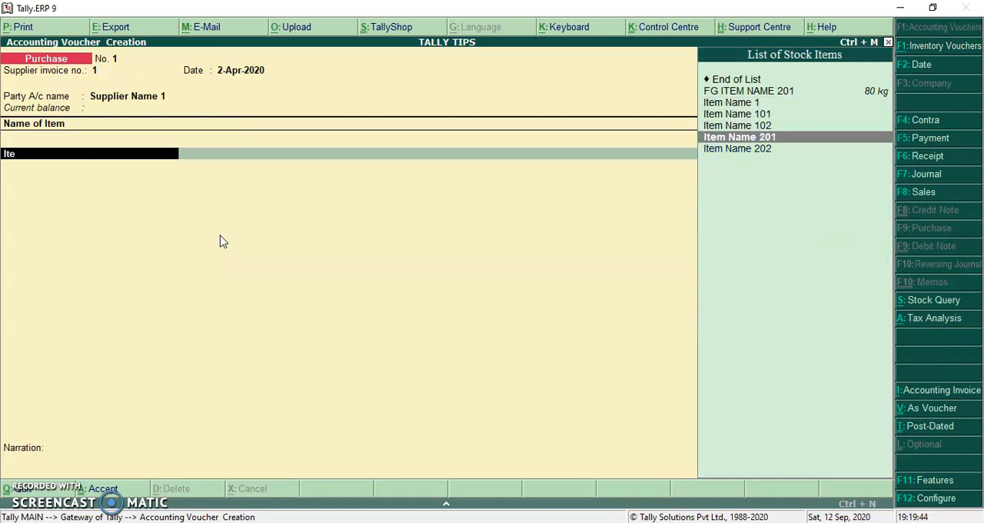
pyautogui.press('Return')
pyautogui.write('10')
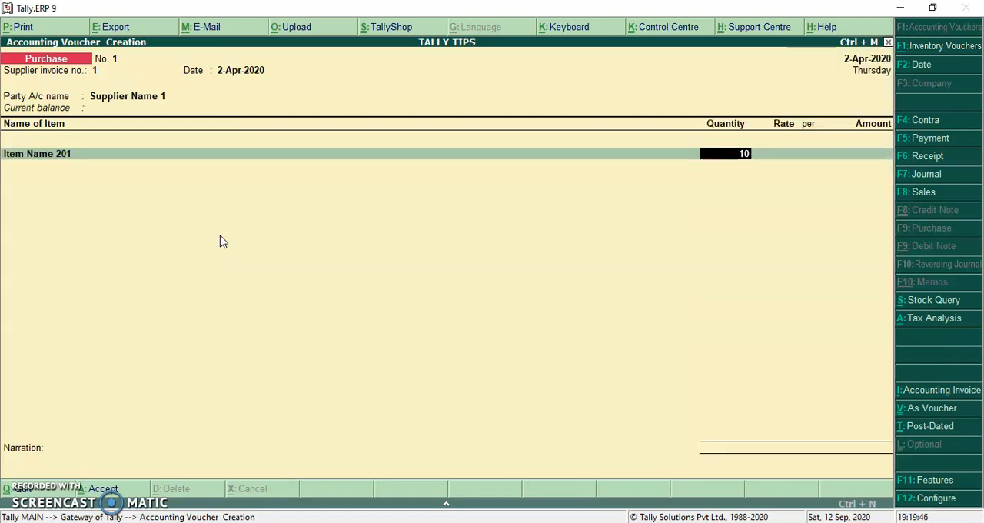
pyautogui.press('Return')
pyautogui.write('100')
pyautogui.press('Return')
pyautogui.press('Return')
pyautogui.press('Return')
pyautogui.press('Return')
pyautogui.press('Return')
pyautogui.press('Return')
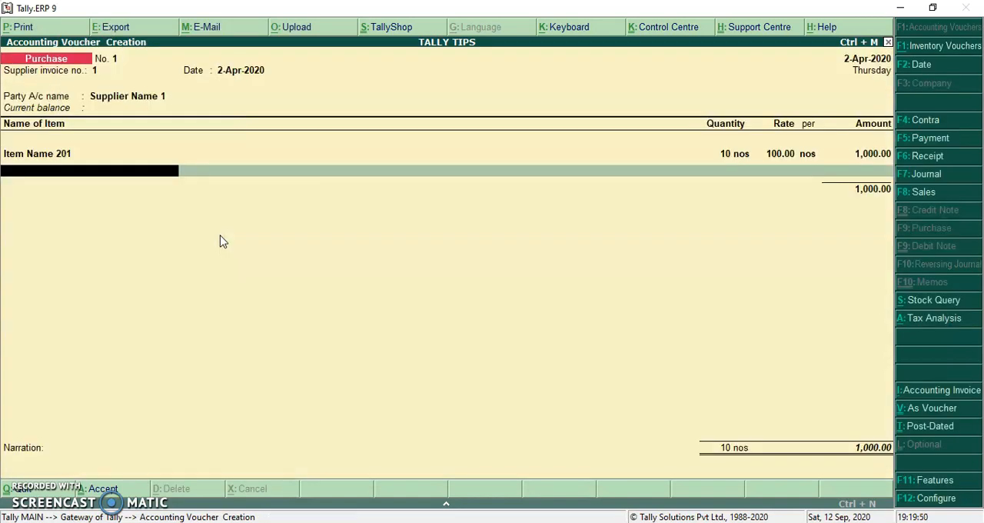
# Step: Add Item Name 202 to the purchase with quantity 10 nos at a rate of 200
pyautogui.write('Ite')
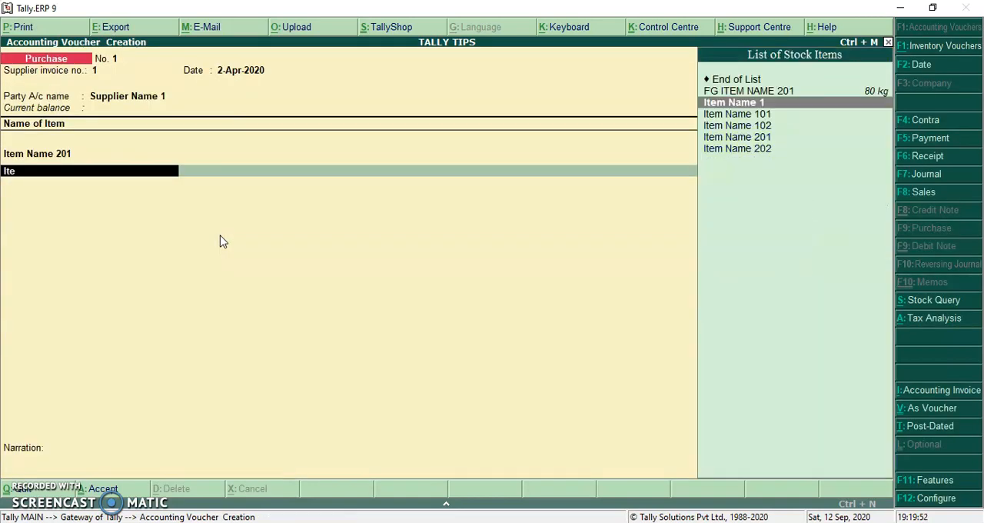
pyautogui.press('Down')
pyautogui.press('Down')
pyautogui.press('Down')
pyautogui.press('Down')
pyautogui.press('Return')
pyautogui.write('10')
pyautogui.press('Return')
pyautogui.write('200')
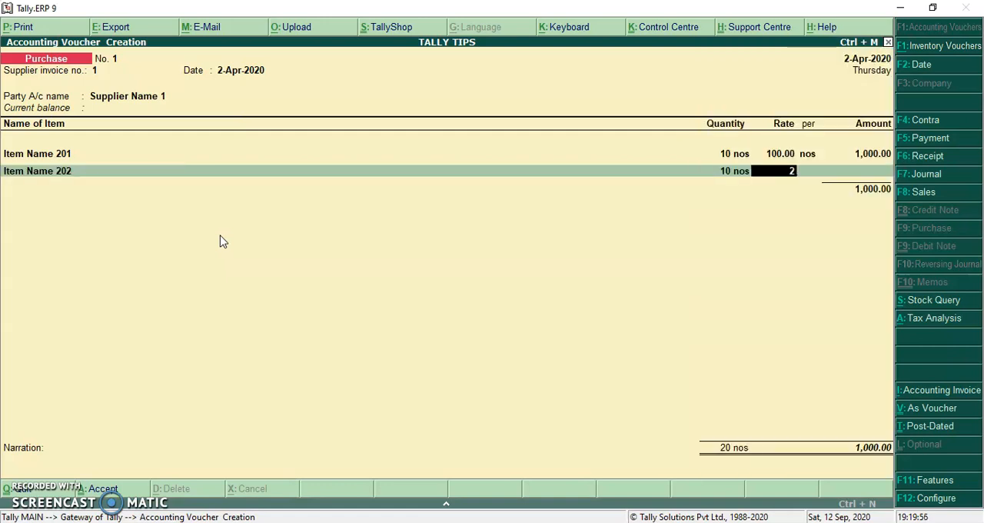
pyautogui.press('Return')
pyautogui.press('Return')
pyautogui.press('Return')
pyautogui.press('Return')
pyautogui.press('Return')
pyautogui.press('Return')
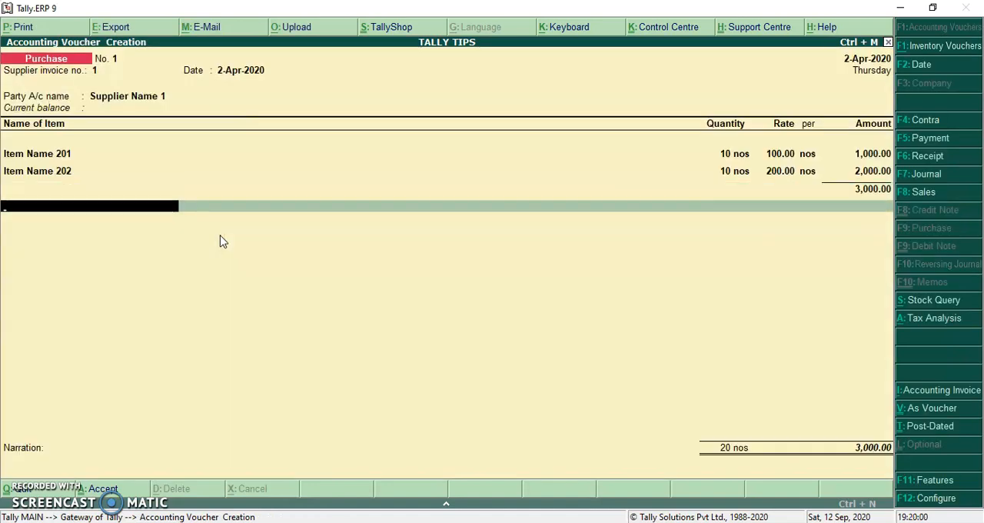
# Step: End the item list, add Freight Inward of 500 to the purchase, and save the voucher without a narration
pyautogui.write('Fre')
pyautogui.press('Return')
pyautogui.press('Return')
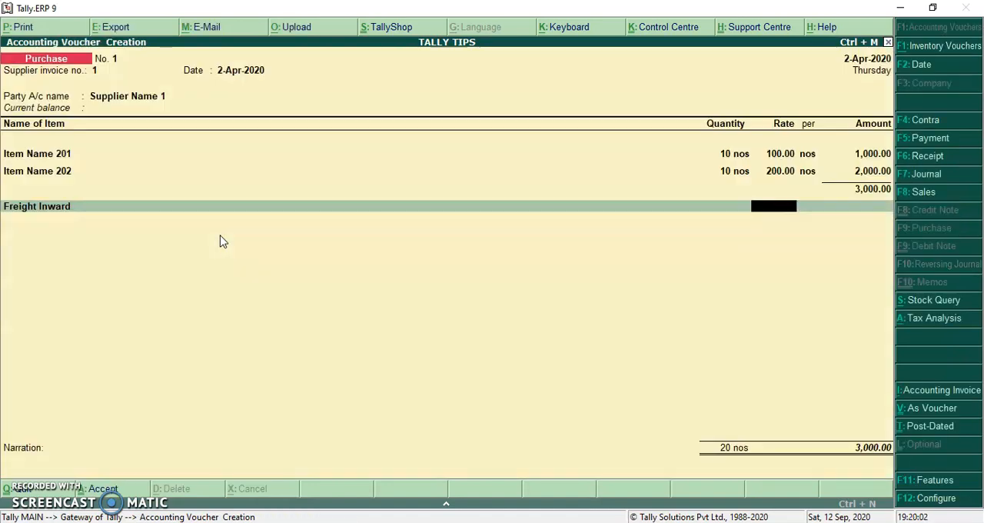
pyautogui.write('500')
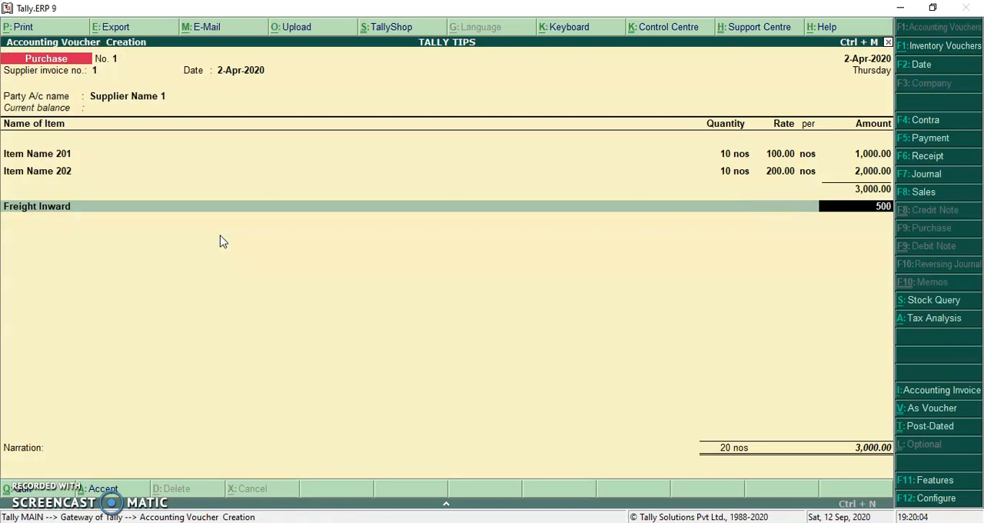
pyautogui.press('Return')
pyautogui.press('Return')
pyautogui.press('Return')
pyautogui.press('Return')
pyautogui.press('Return')
pyautogui.press('Return')
pyautogui.press('Return')
pyautogui.press('Return')
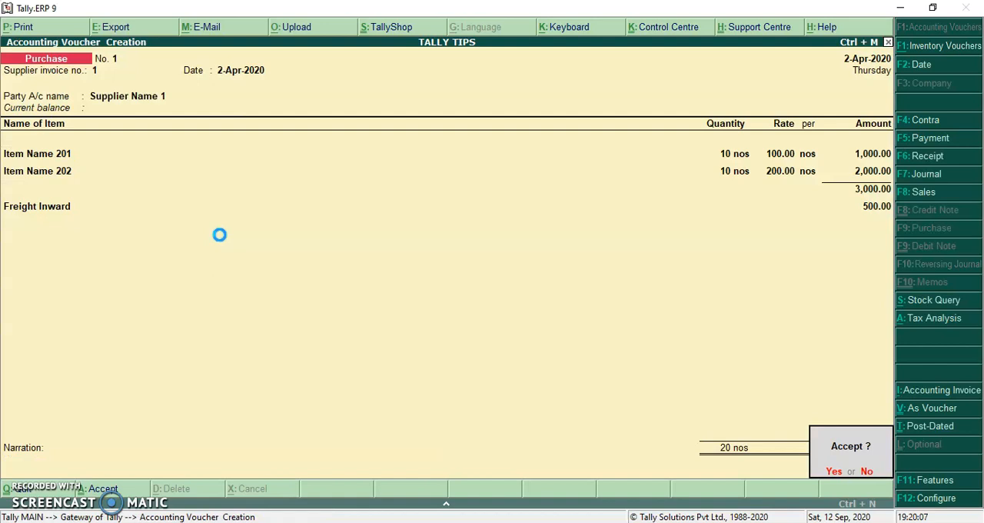
pyautogui.press('Return')
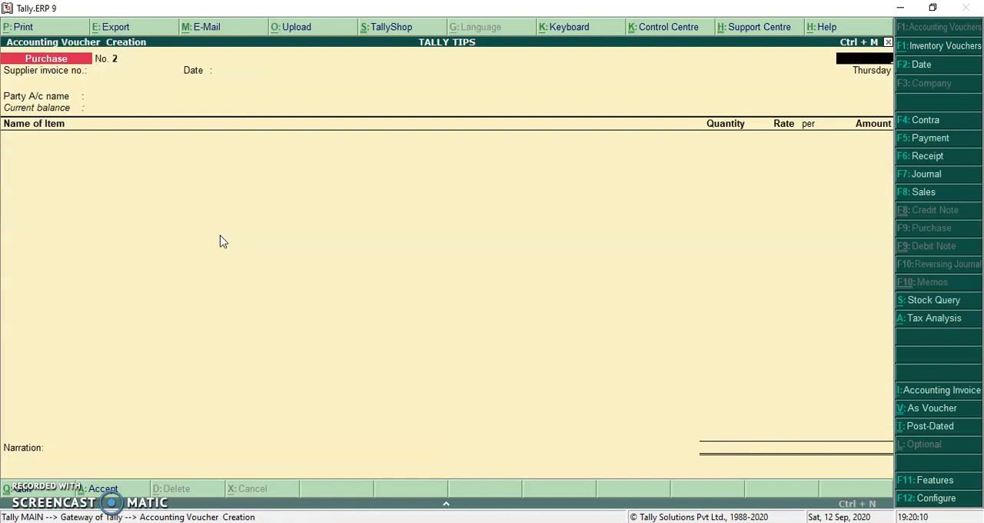
# Step: Leave voucher entry and check the closing rates of Item Name 201 and Item Name 202 in the Stock Summary
pyautogui.press('Escape')
pyautogui.press('Down')
pyautogui.press('Down')
pyautogui.press('Down')
pyautogui.press('Down')
pyautogui.press('Down')
pyautogui.press('Down')
pyautogui.press('Down')
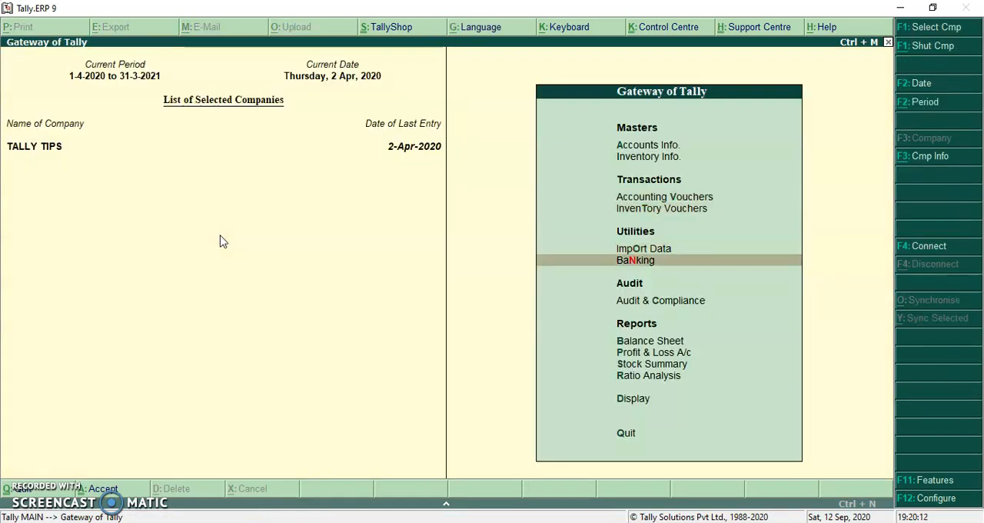
pyautogui.press('Return')
pyautogui.press('Down')
pyautogui.press('Down')
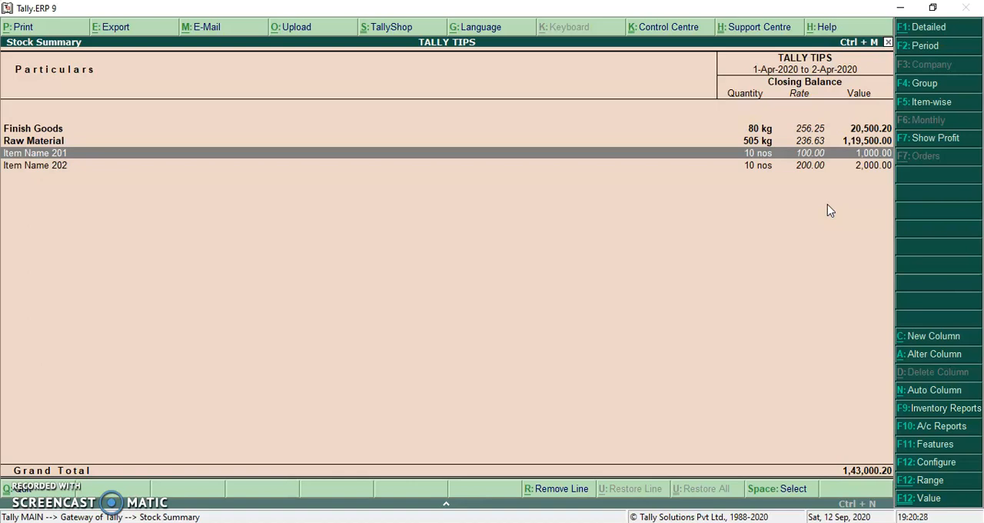
# Step: Close the Stock Summary and open the Freight Inward ledger for alteration from the single-ledger accounts masters
pyautogui.press('Escape')
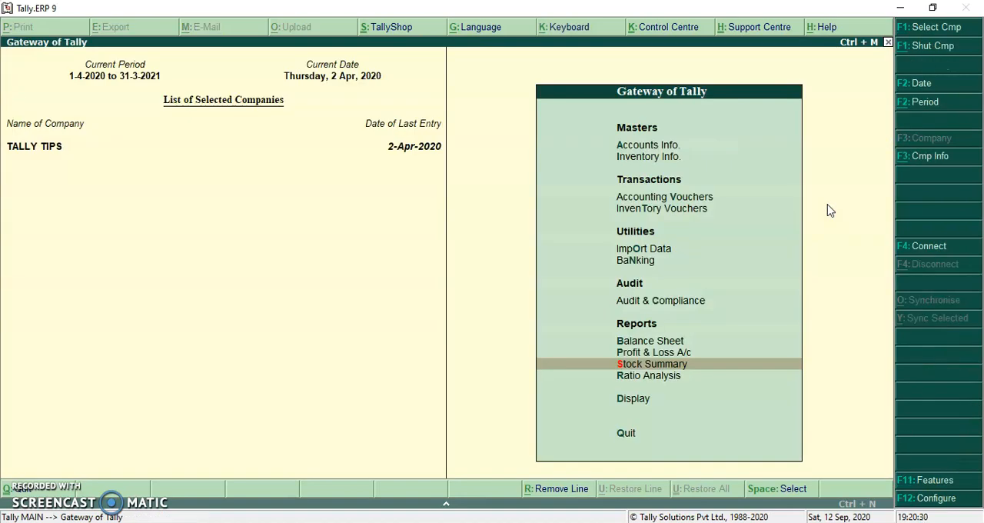
pyautogui.press('a')
pyautogui.press('l')
pyautogui.press('Down')
pyautogui.press('Down')
pyautogui.press('Return')
pyautogui.press('Down')
pyautogui.press('Down')
pyautogui.press('Down')
pyautogui.press('Down')
pyautogui.press('Down')
pyautogui.press('Up')
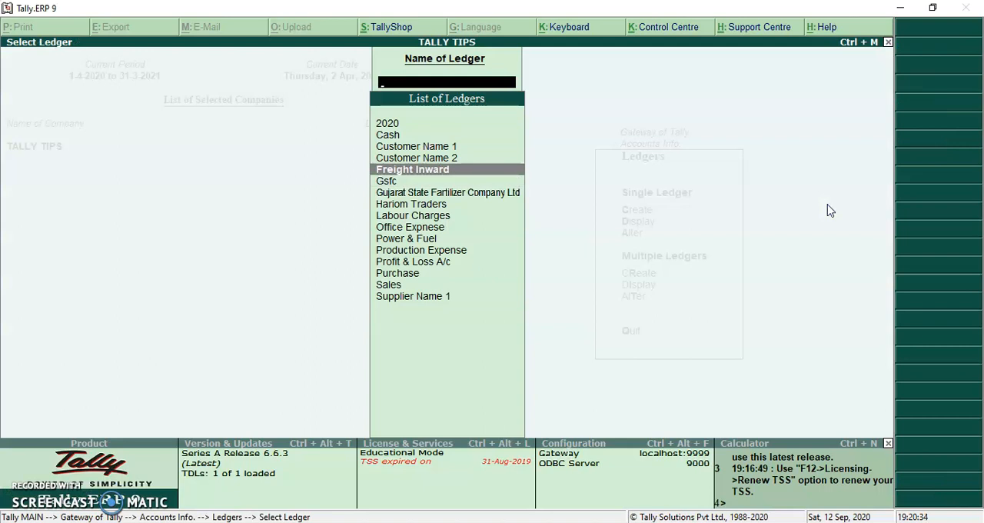
pyautogui.press('Return')
pyautogui.press('Return')
pyautogui.press('Return')
pyautogui.press('Return')
pyautogui.press('Return')
pyautogui.press('Return')
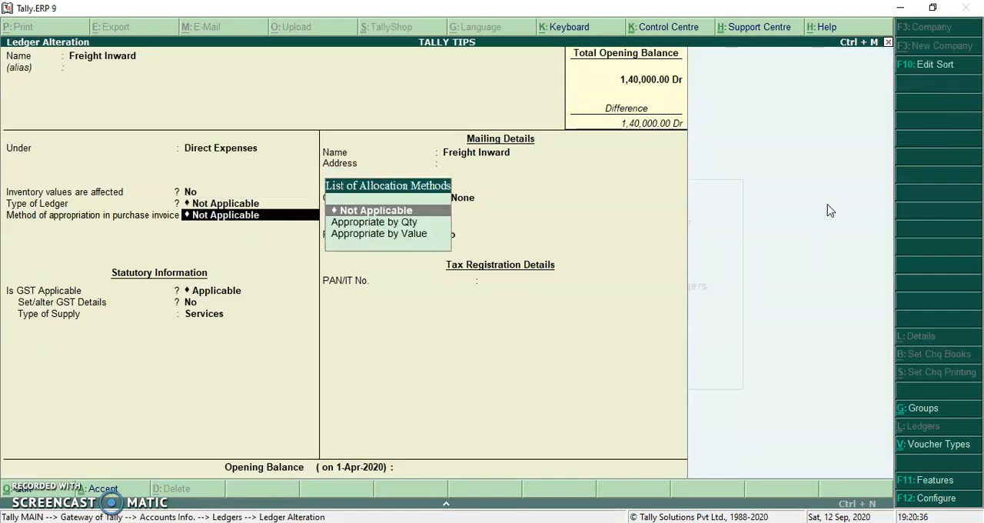
# Step: Set Freight Inward's method of appropriation in purchase invoice to Appropriate by Qty and save the ledger
pyautogui.press('Down')
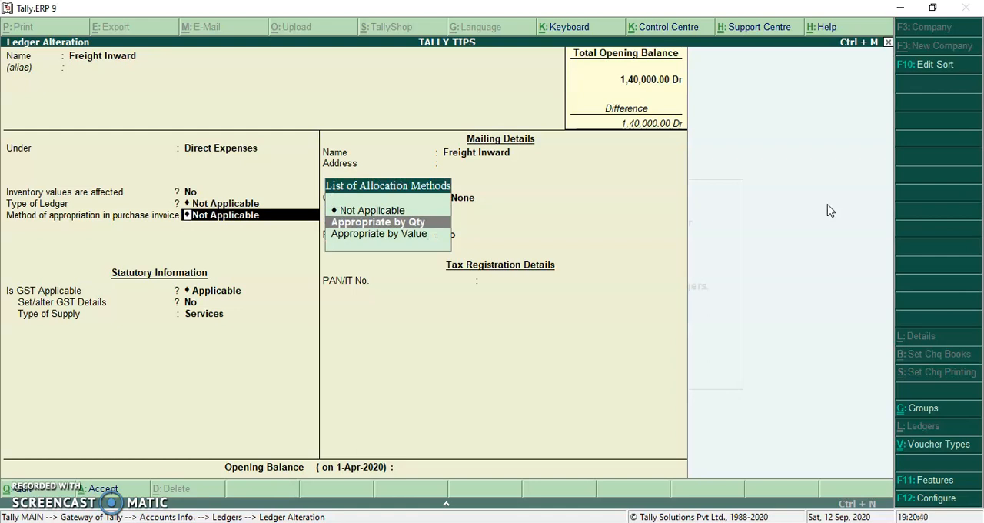
pyautogui.press('Return')
pyautogui.press('Return')
pyautogui.press('Return')
pyautogui.press('Return')
pyautogui.press('Return')
pyautogui.press('Return')
# Step: Open purchase voucher no. 1 for alteration from April in the Purchase Register
pyautogui.press('Escape')
pyautogui.press('Escape')
pyautogui.press('Escape')
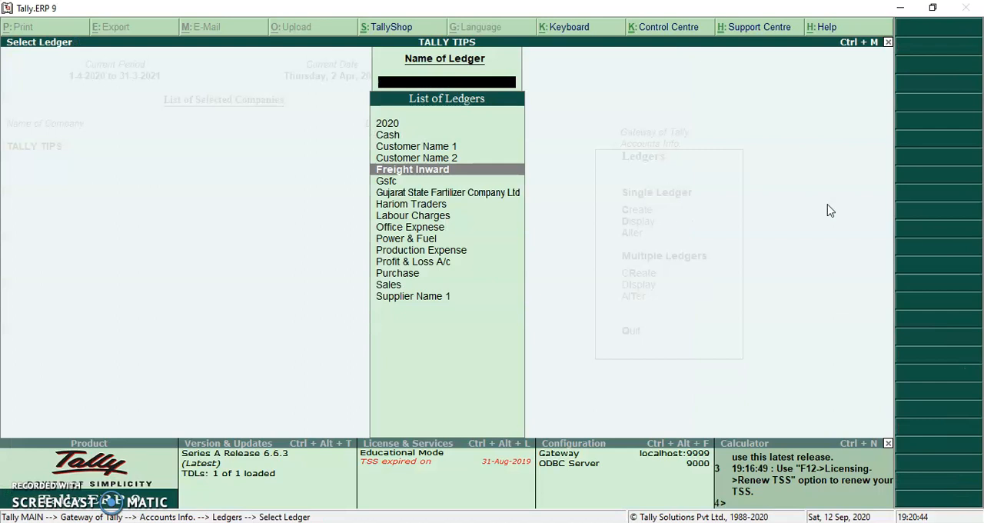
pyautogui.press('d')
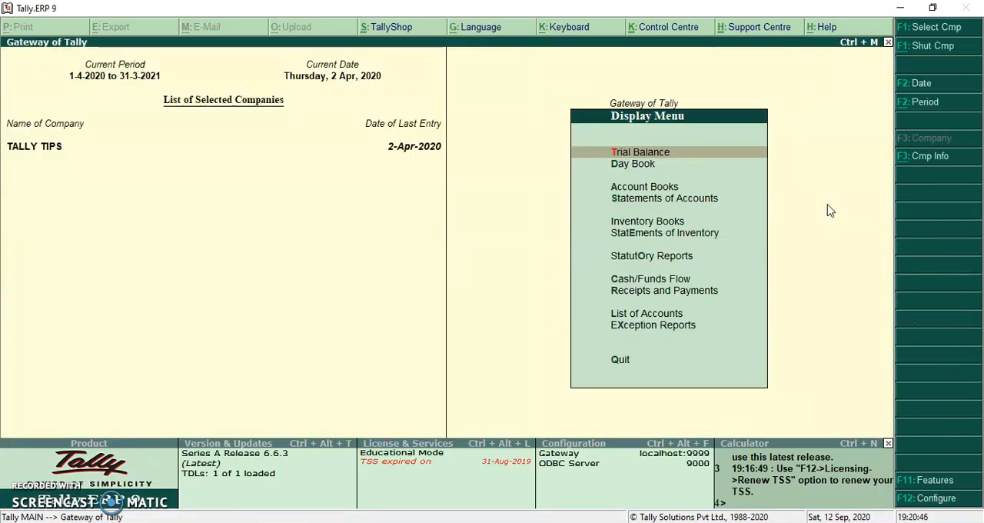
pyautogui.press('a')
pyautogui.press('p')
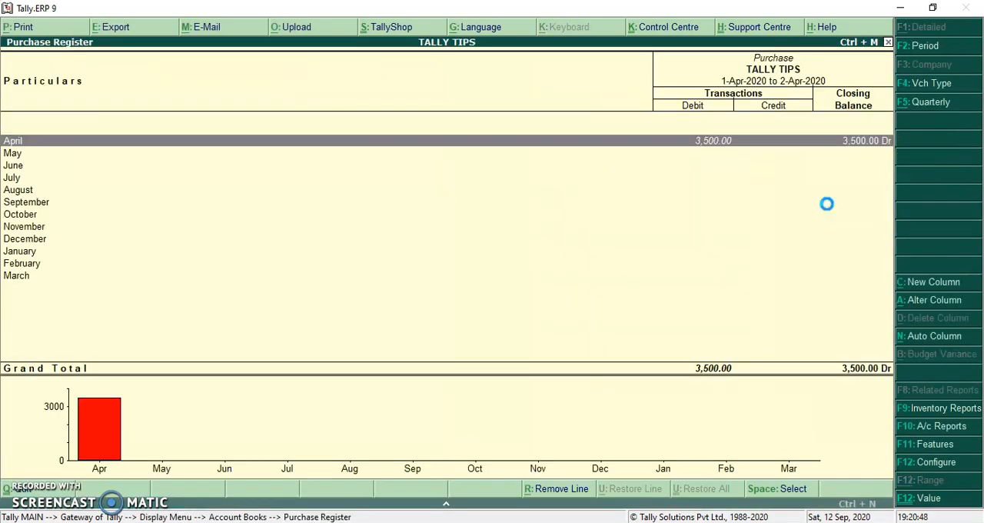
pyautogui.press('Return')
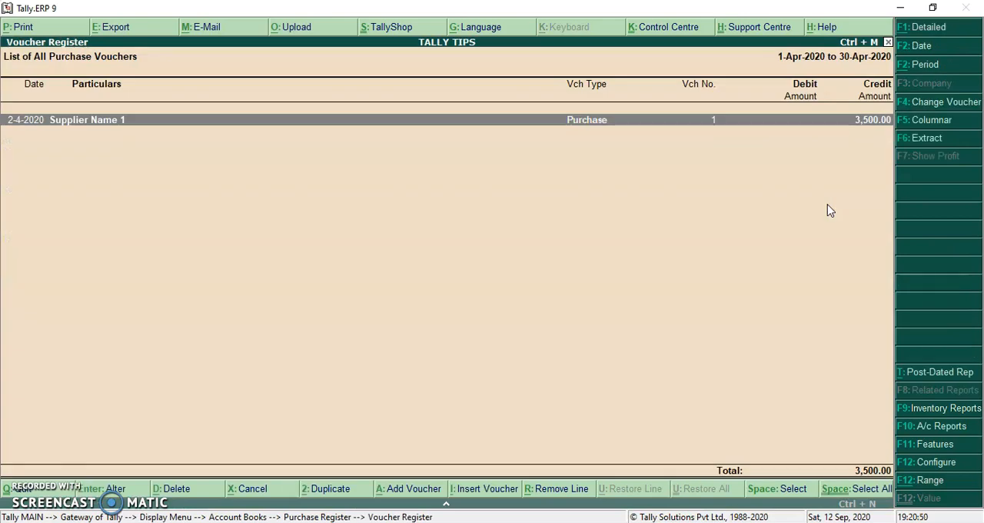
pyautogui.press('Return')
# Step: Go through purchase voucher no. 1, keeping its party, item and freight entries, and save it again to apply the new appropriation method
pyautogui.press('Return')
pyautogui.press('Return')
pyautogui.press('Return')
pyautogui.press('Return')
pyautogui.press('Return')
pyautogui.press('Return')
pyautogui.press('Return')
pyautogui.press('Return')
pyautogui.press('Return')
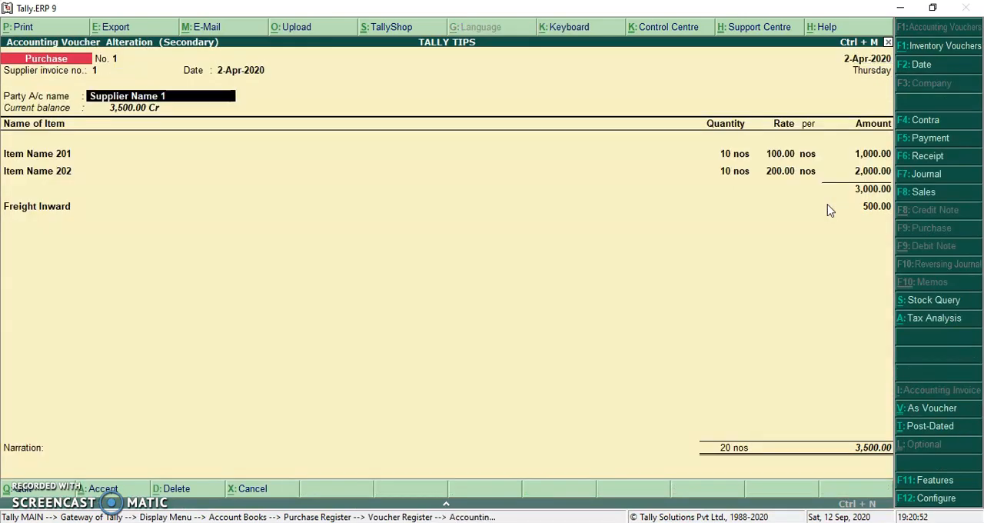
pyautogui.press('Return')
pyautogui.press('Return')
pyautogui.press('Return')
pyautogui.press('Return')
pyautogui.press('Return')
pyautogui.press('Return')
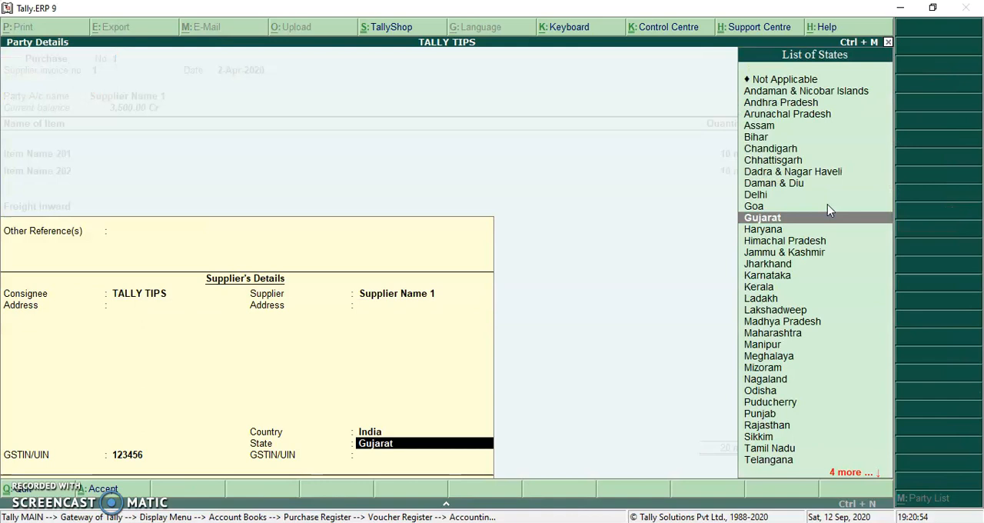
pyautogui.press('Return')
pyautogui.press('Return')
pyautogui.press('Return')
pyautogui.press('Return')
pyautogui.press('Return')
pyautogui.press('Return')
pyautogui.press('Return')
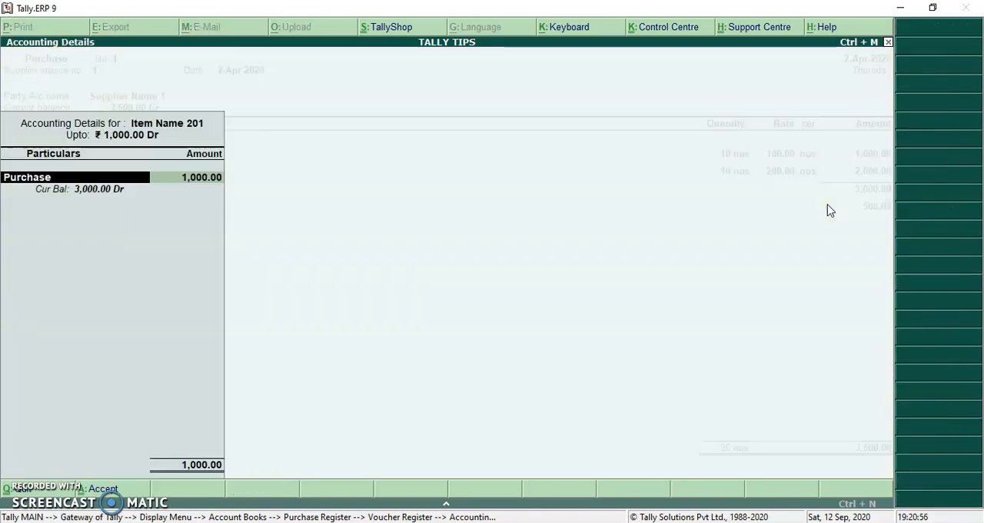
pyautogui.press('Return')
pyautogui.press('Return')
pyautogui.press('Return')
pyautogui.press('Return')
pyautogui.press('Return')
pyautogui.press('Return')
pyautogui.press('Return')
pyautogui.press('Return')
pyautogui.press('Return')
pyautogui.press('Return')
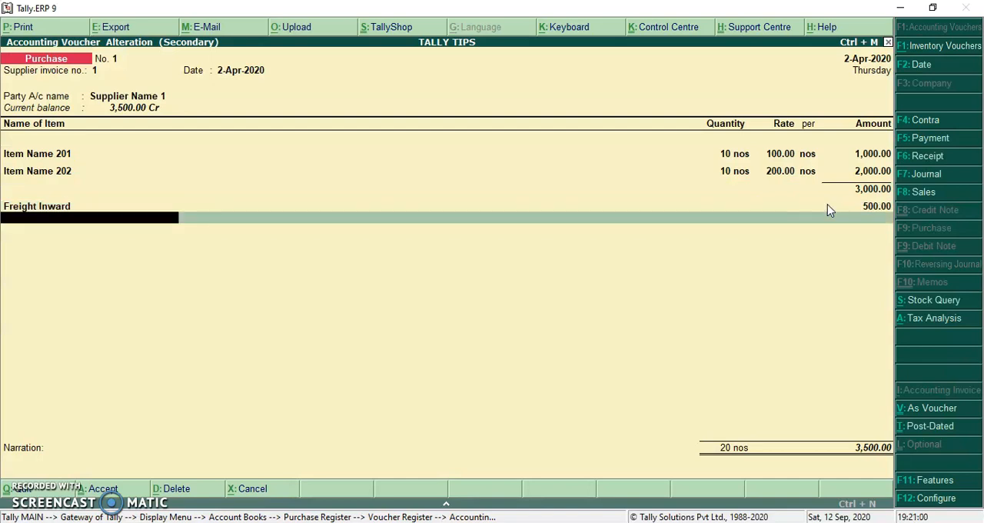
pyautogui.press('Return')
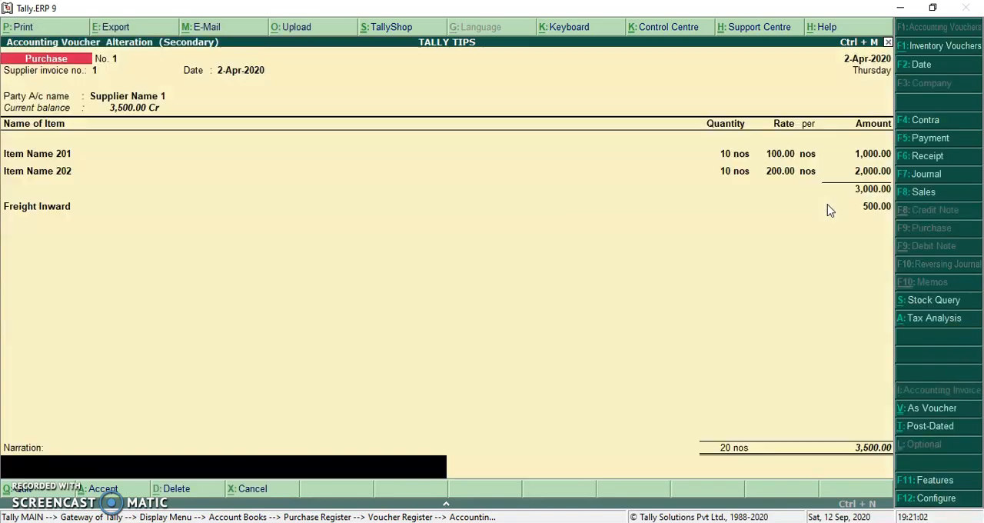
pyautogui.press('Return')
pyautogui.press('Return')
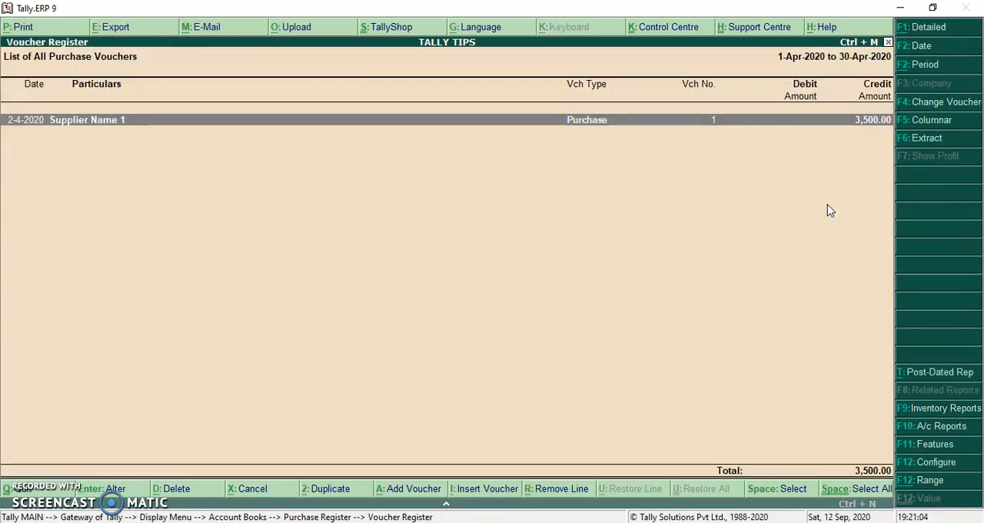
# Step: Return to the Gateway of Tally and examine the Stock Summary rates of Item Name 201 and Item Name 202 with freight appropriated by quantity
pyautogui.press('Escape')
pyautogui.press('Escape')
pyautogui.press('Escape')
pyautogui.press('Escape')
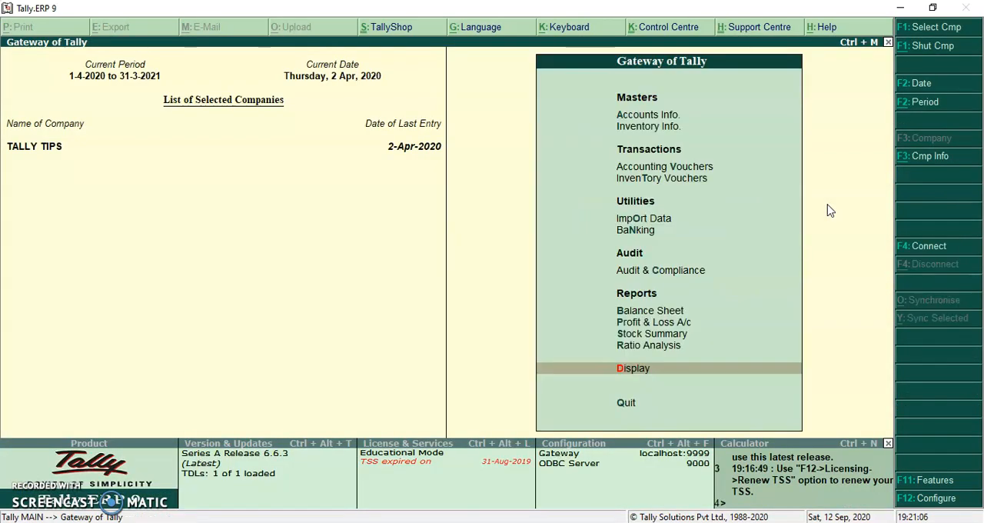
pyautogui.press('s')
pyautogui.press('Down')
pyautogui.press('Down')
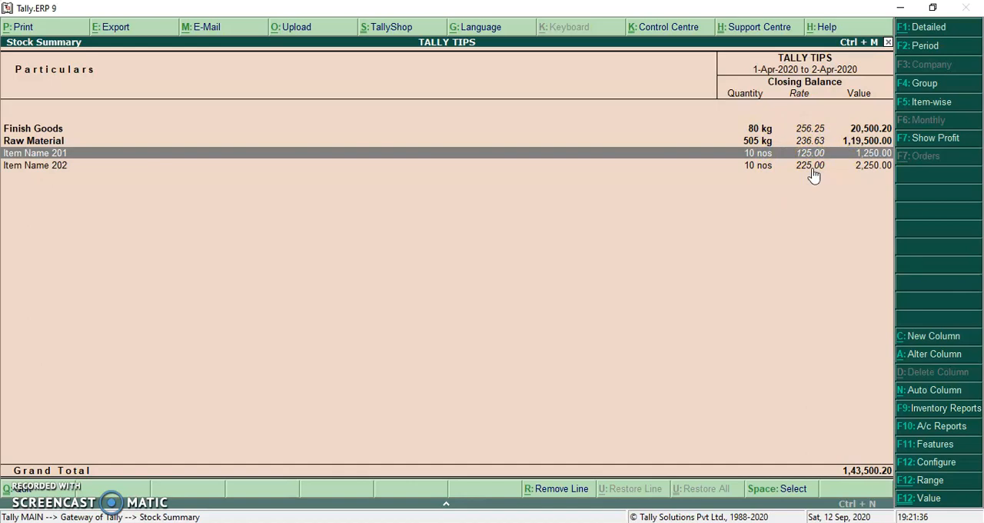
# Step: Leave the Stock Summary and open the Freight Inward ledger for alteration
pyautogui.press('Escape')
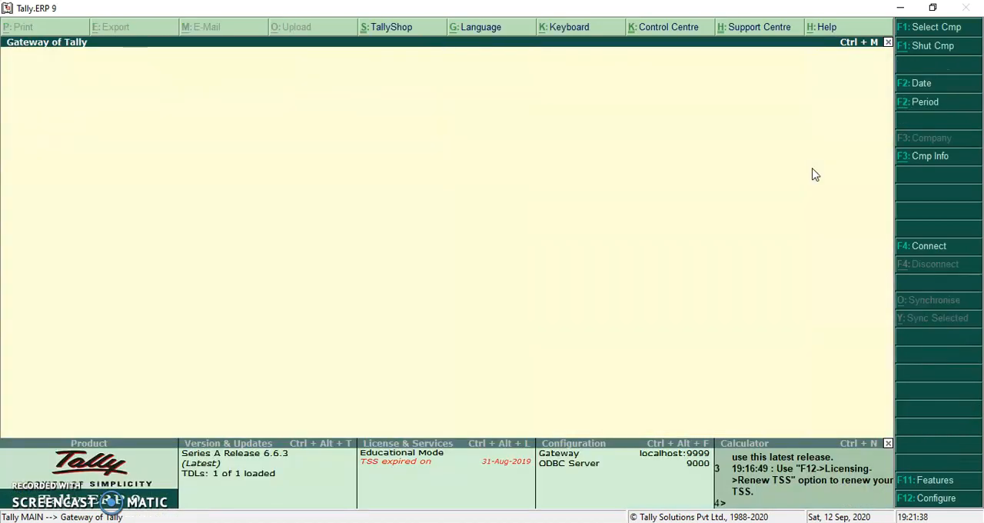
pyautogui.press('a')
pyautogui.press('l')
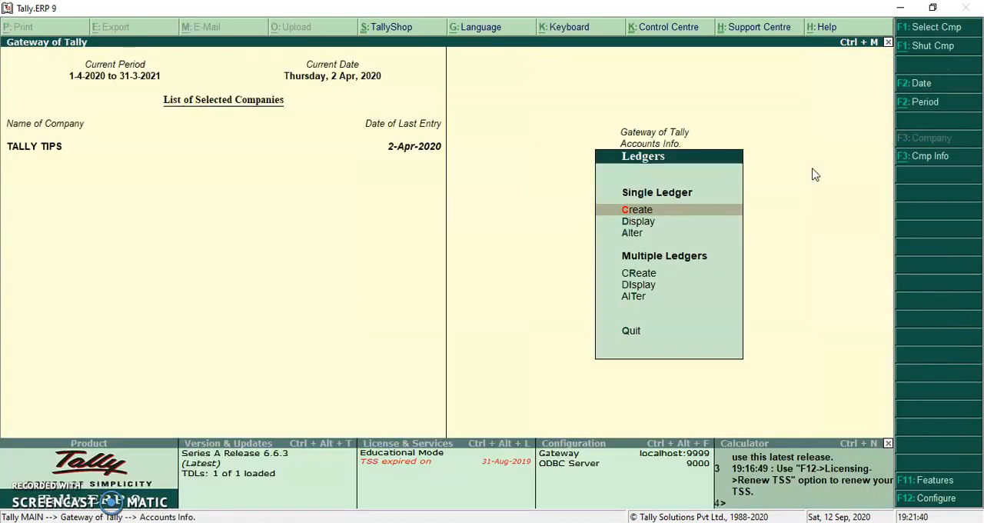
pyautogui.write('a')
pyautogui.write('Fr')
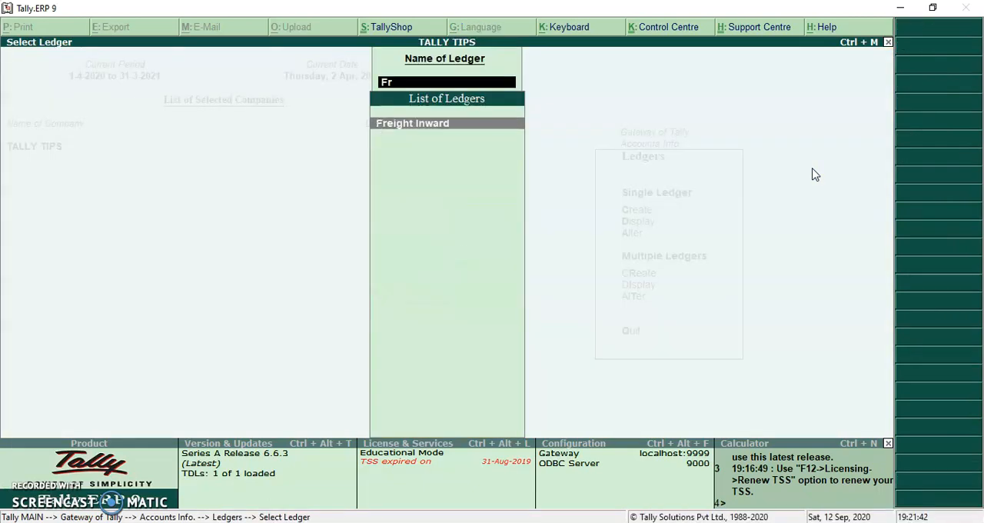
pyautogui.press('Return')
# Step: Set Freight Inward's method of appropriation in purchase invoice to Appropriate by Value and save the ledger
pyautogui.press('Return')
pyautogui.press('Return')
pyautogui.press('Return')
pyautogui.press('Return')
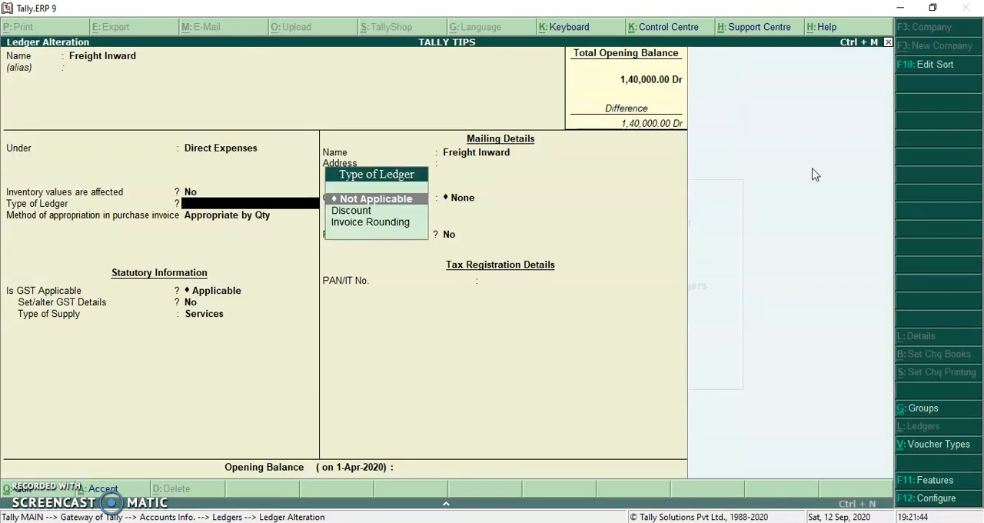
pyautogui.press('Return')
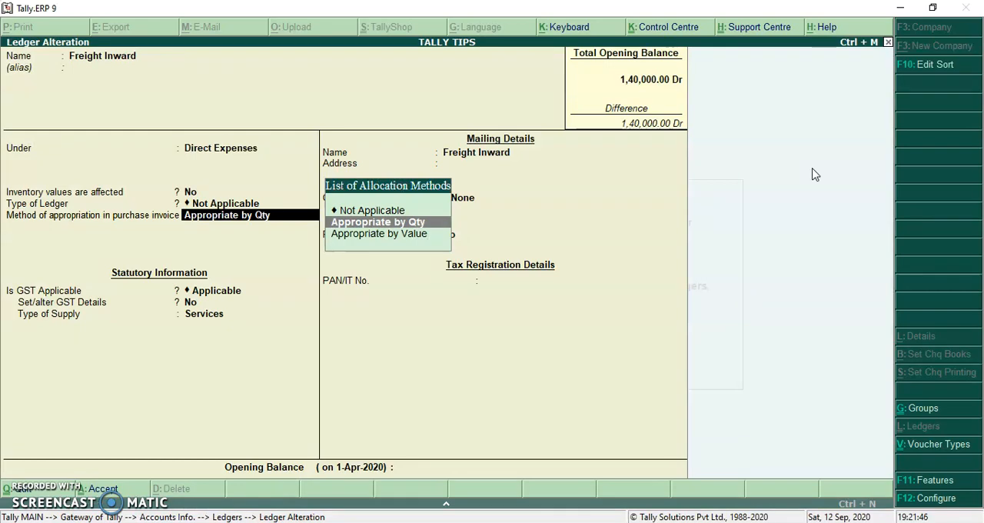
pyautogui.press('Down')
pyautogui.press('Return')
pyautogui.press('Return')
pyautogui.press('Return')
pyautogui.press('Return')
pyautogui.press('Return')
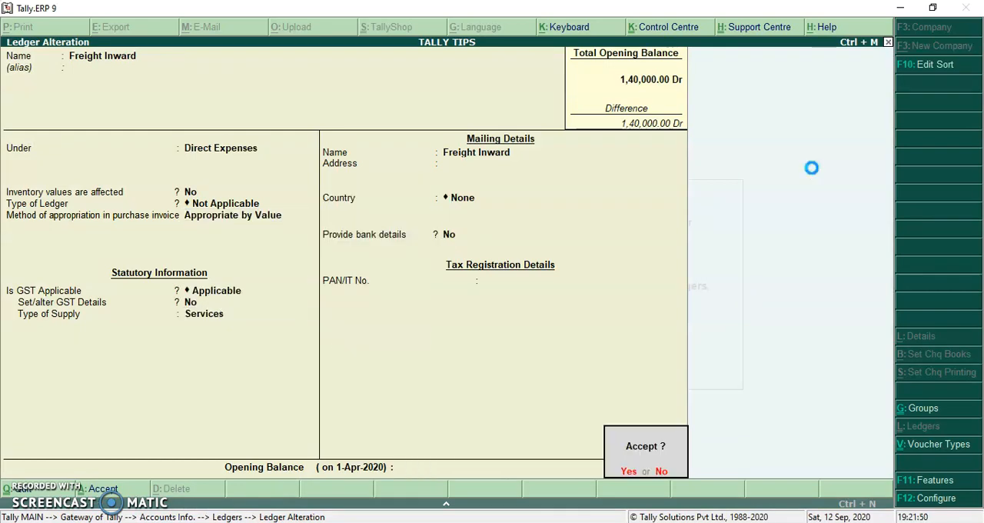
pyautogui.press('Return')
# Step: Return to the Gateway of Tally and open April's purchase voucher no. 1 from the Purchase Register for alteration
pyautogui.press('Escape')
pyautogui.press('Escape')
pyautogui.press('Escape')
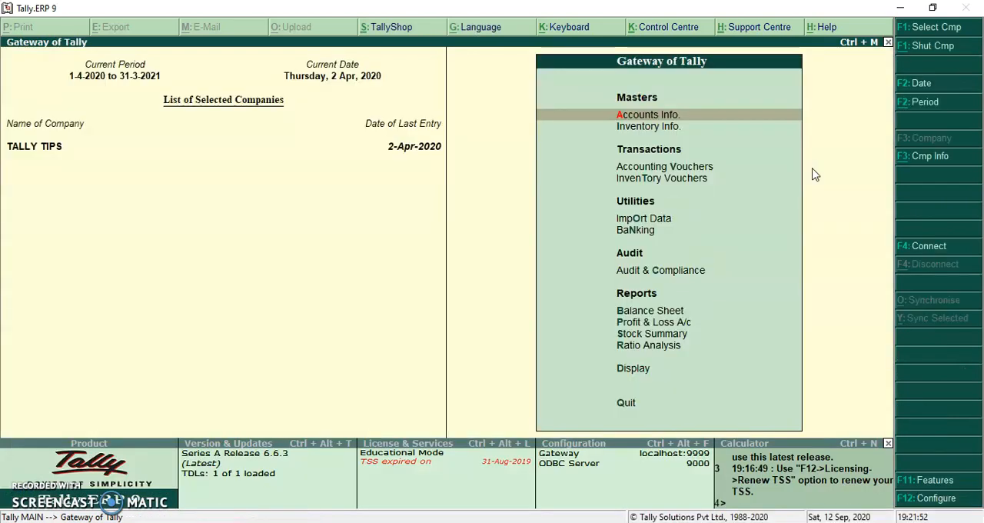
pyautogui.press('d')
pyautogui.press('a')
pyautogui.press('p')
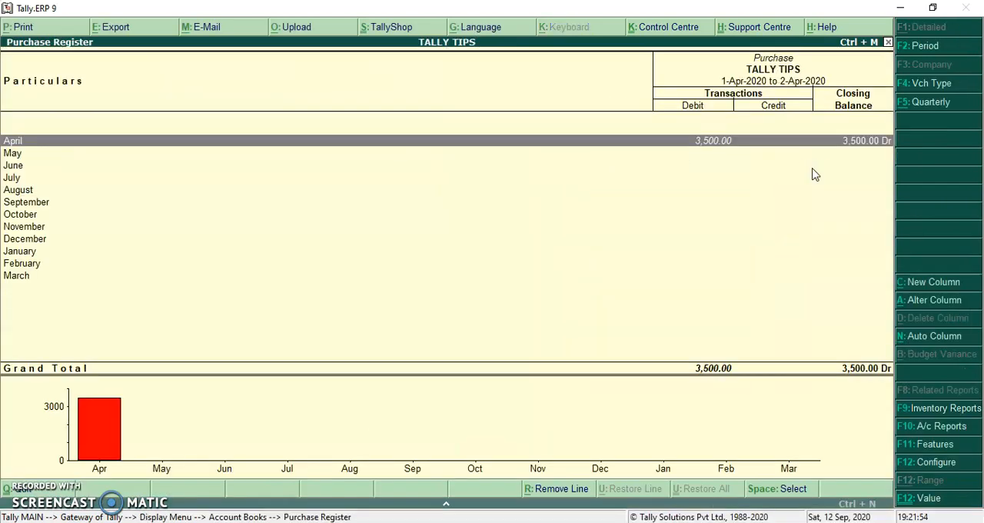
pyautogui.press('Return')
# Step: Re-save purchase voucher no. 1 with its party, item, freight and bill-wise entries kept, so that freight is appropriated by value
pyautogui.press('Return')
pyautogui.press('Return')
pyautogui.press('Return')
pyautogui.press('Return')
pyautogui.press('Return')
pyautogui.press('Return')
pyautogui.press('Return')
pyautogui.press('Return')
pyautogui.press('Return')
pyautogui.press('Return')
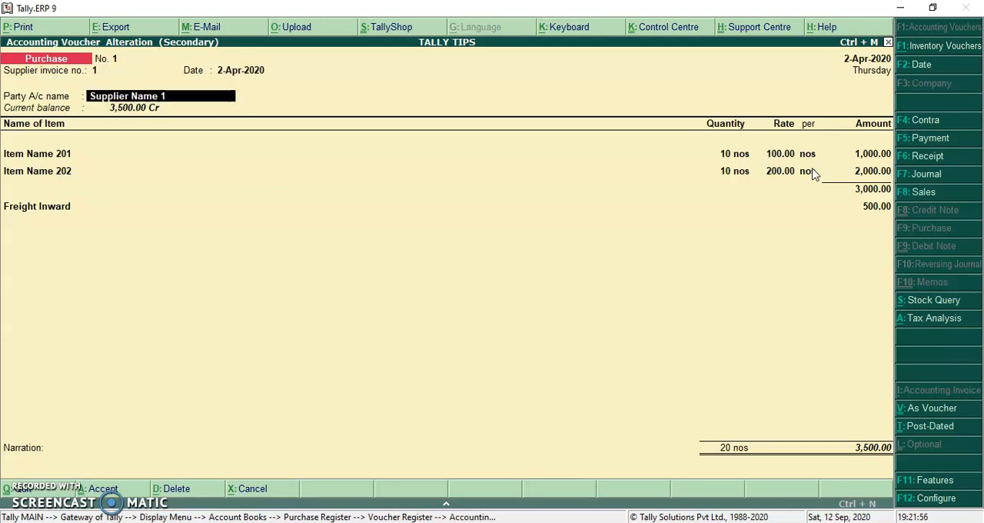
pyautogui.press('Return')
pyautogui.press('Return')
pyautogui.press('Return')
pyautogui.press('Return')
pyautogui.press('Return')
pyautogui.press('Return')
pyautogui.press('Return')
pyautogui.press('Return')
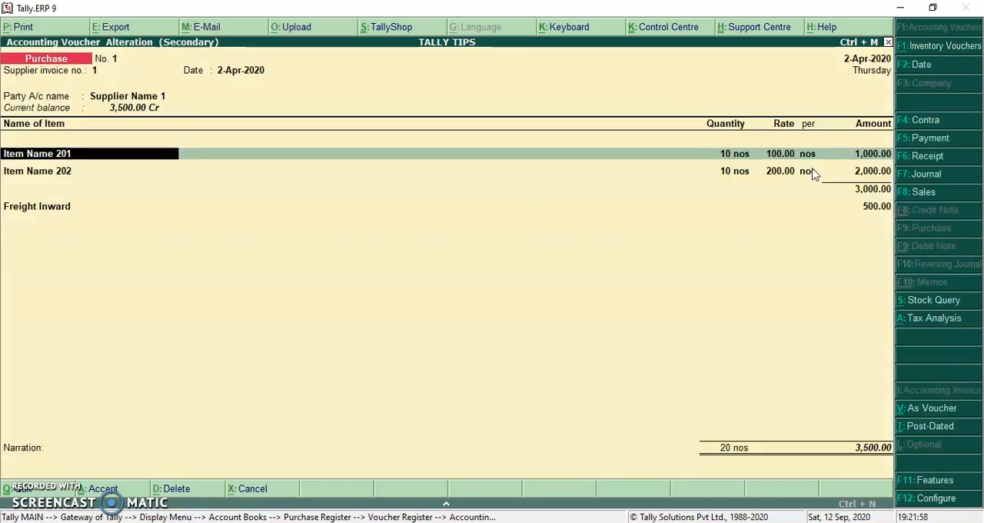
pyautogui.press('Return')
pyautogui.press('Return')
pyautogui.press('Return')
pyautogui.press('Return')
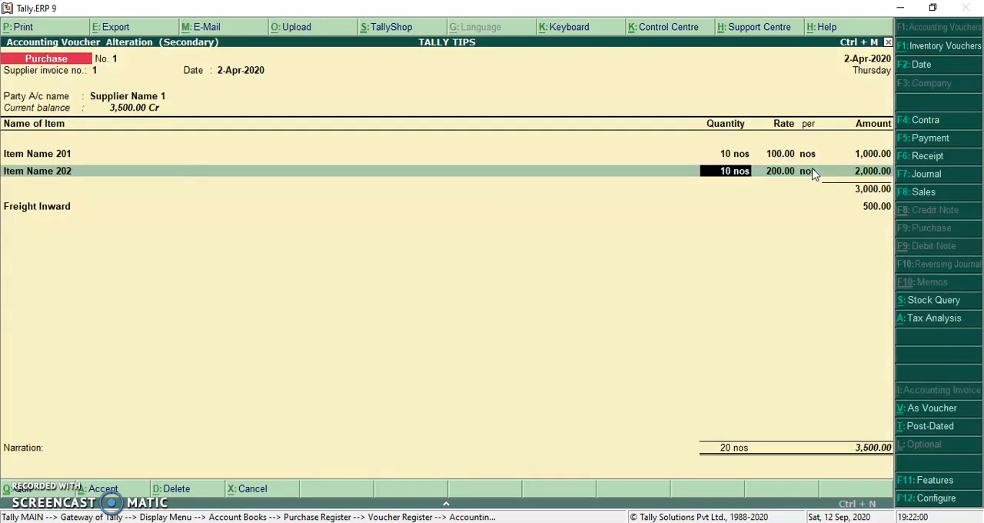
pyautogui.press('Return')
pyautogui.press('Return')
pyautogui.press('Return')
pyautogui.press('Return')
pyautogui.press('Return')
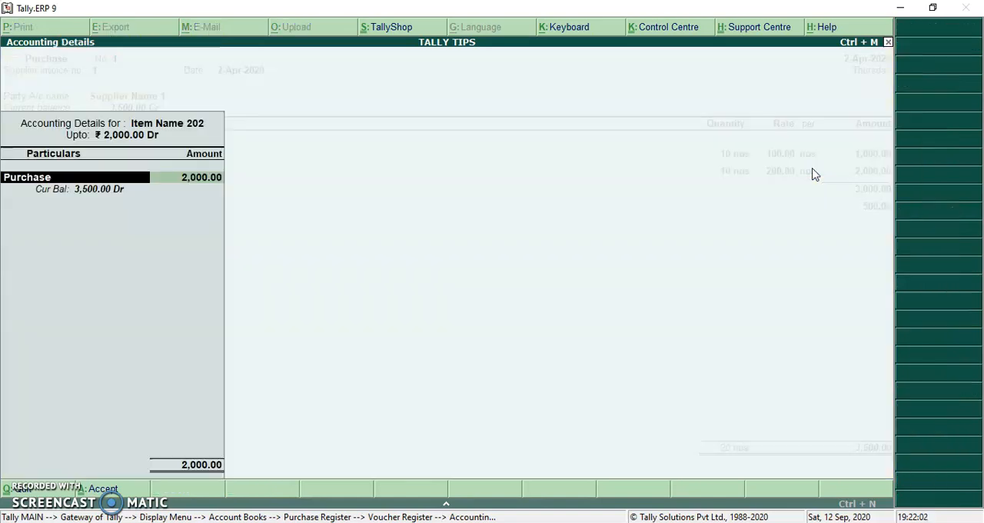
pyautogui.press('Return')
pyautogui.press('Return')
pyautogui.press('Return')
pyautogui.press('Return')
pyautogui.press('Return')
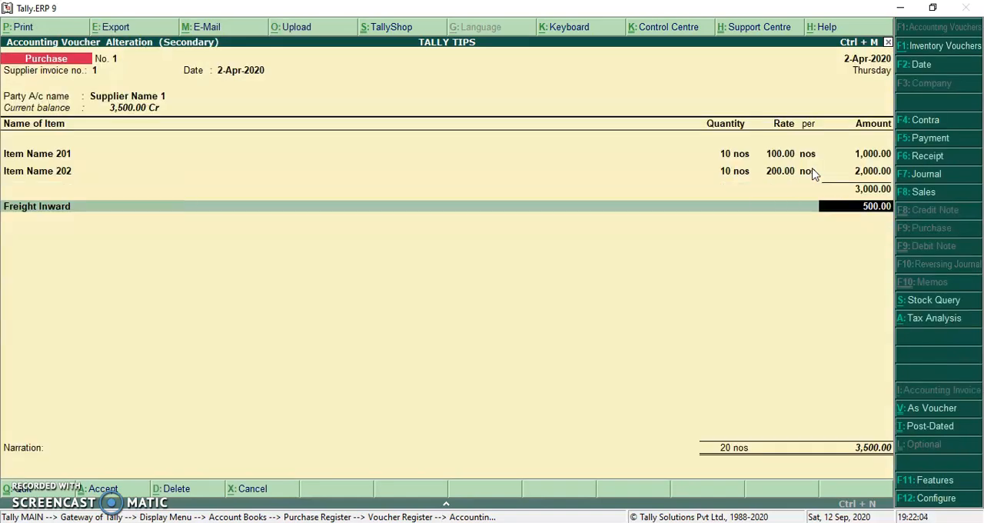
pyautogui.press('Return')
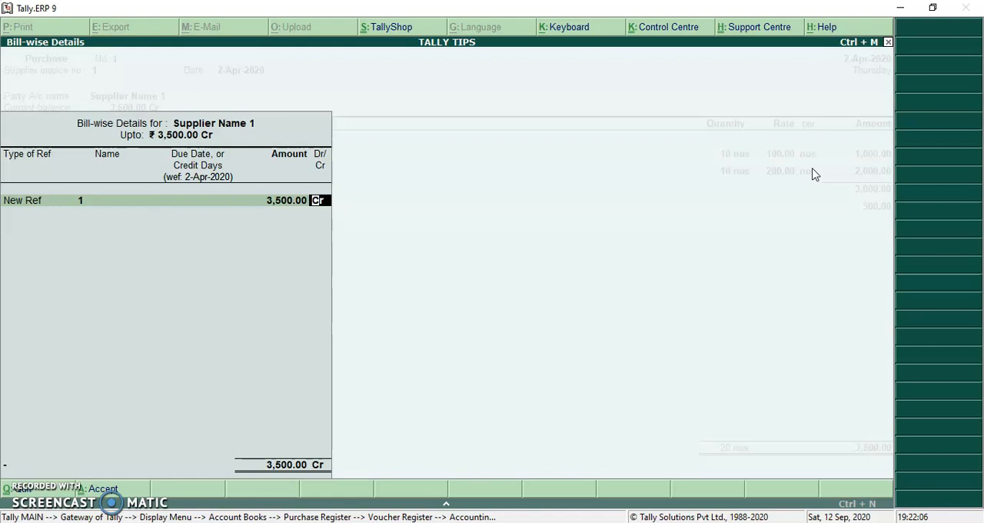
pyautogui.press('Return')
pyautogui.press('Return')
pyautogui.press('Return')
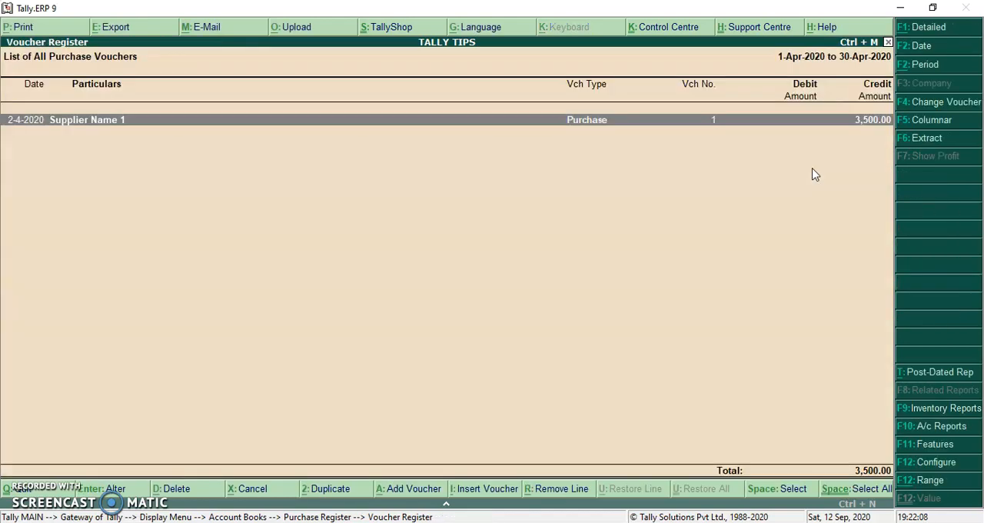
# Step: Return to the Gateway of Tally and examine the Stock Summary rates of Item Name 201 and Item Name 202 with freight appropriated by value
pyautogui.press('Escape')
pyautogui.press('Escape')
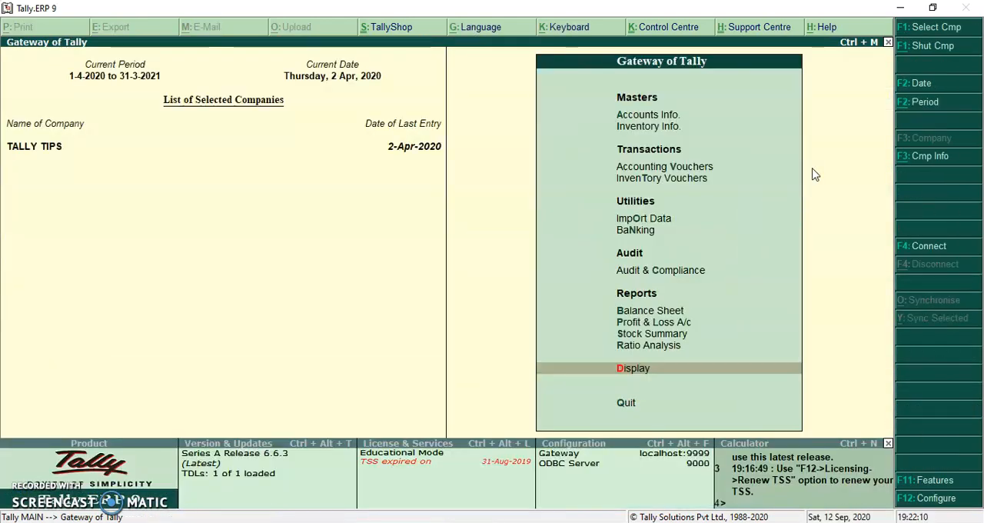
pyautogui.press('Return')
pyautogui.press('Down')
pyautogui.press('Down')
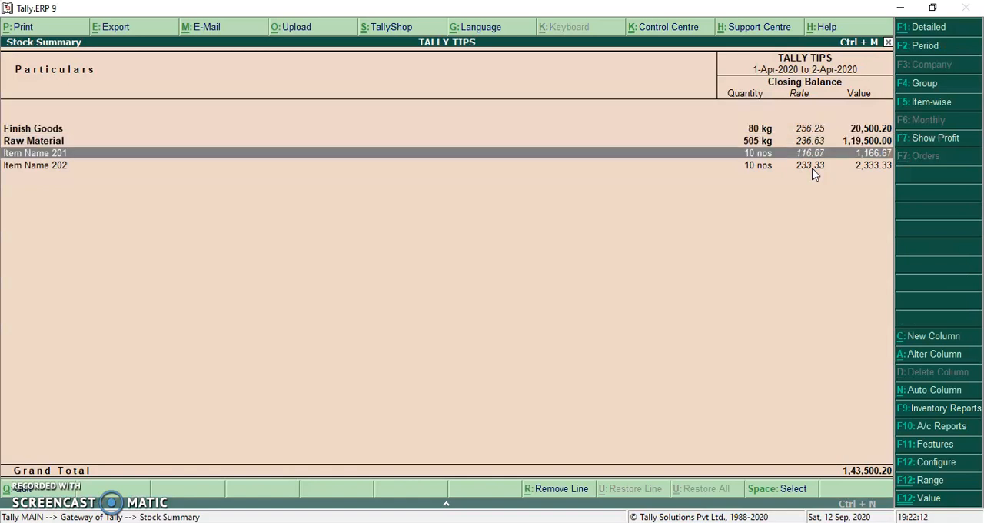